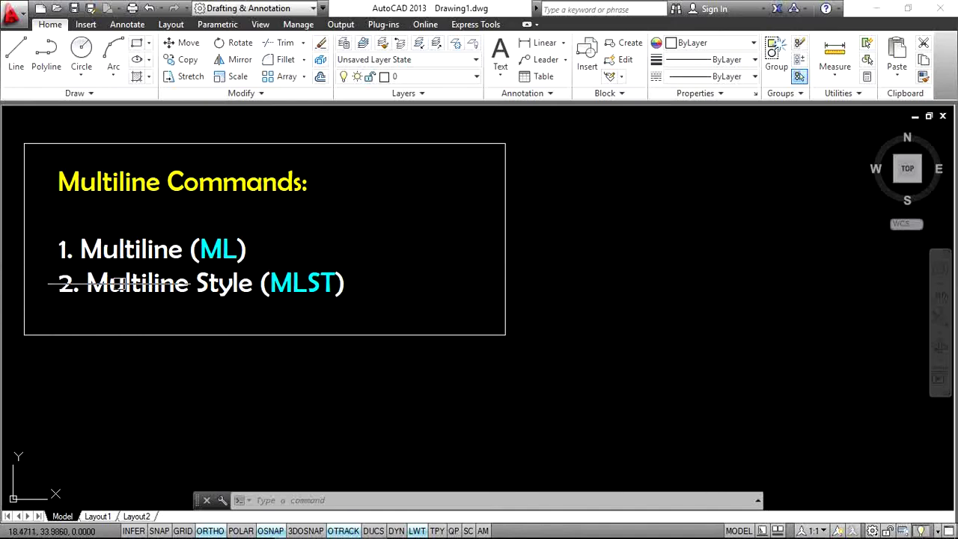
Step: Draw a four-segment stepped LINE path, alternating horizontal and vertical, right of the Multiline Commands box
mouse_move(257, 330)
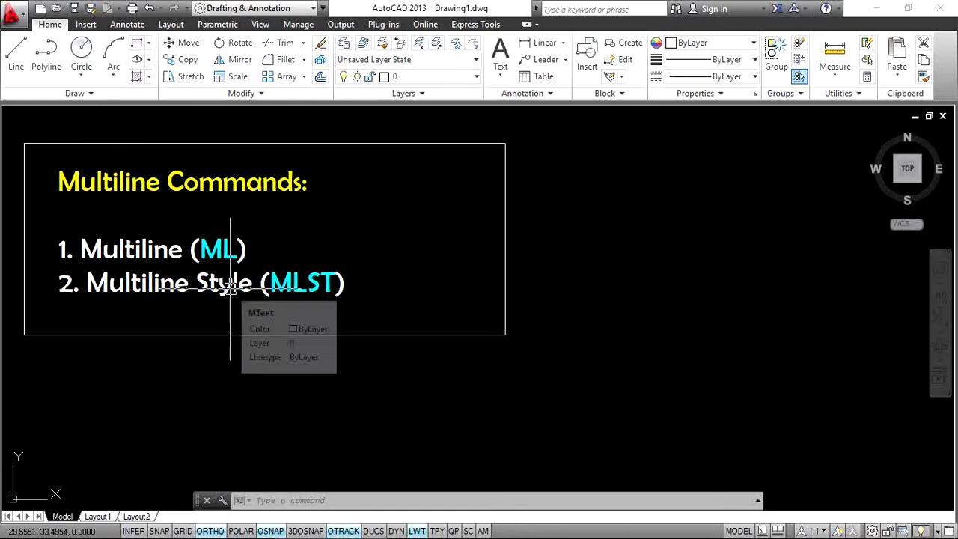
left_click(648, 325)
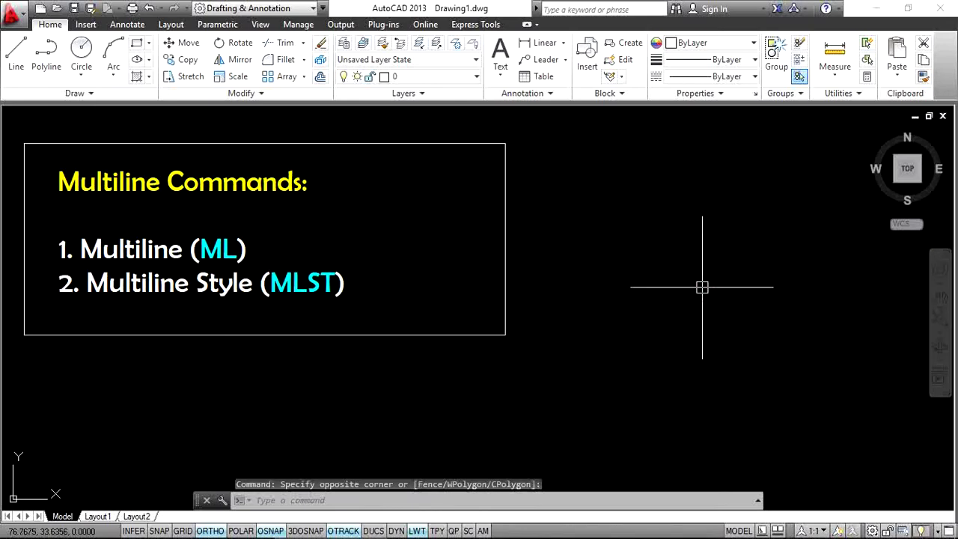
type("ml")
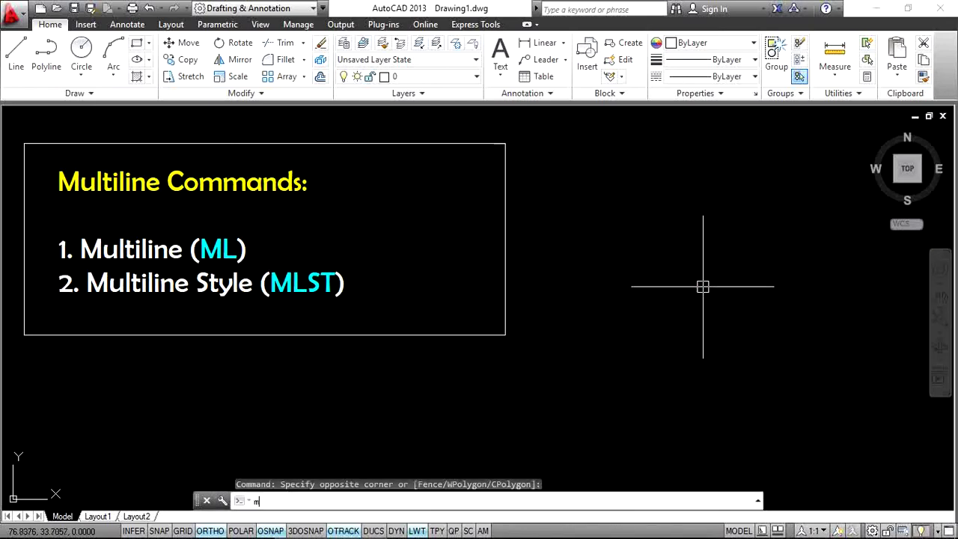
key("BackSpace")
key("BackSpace")
type("l")
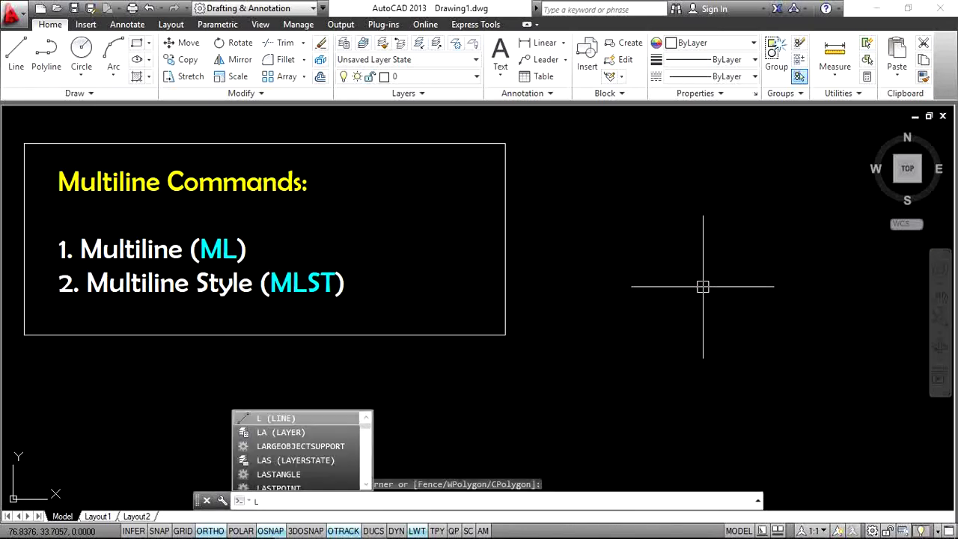
key("Return")
left_click(568, 218)
left_click(723, 217)
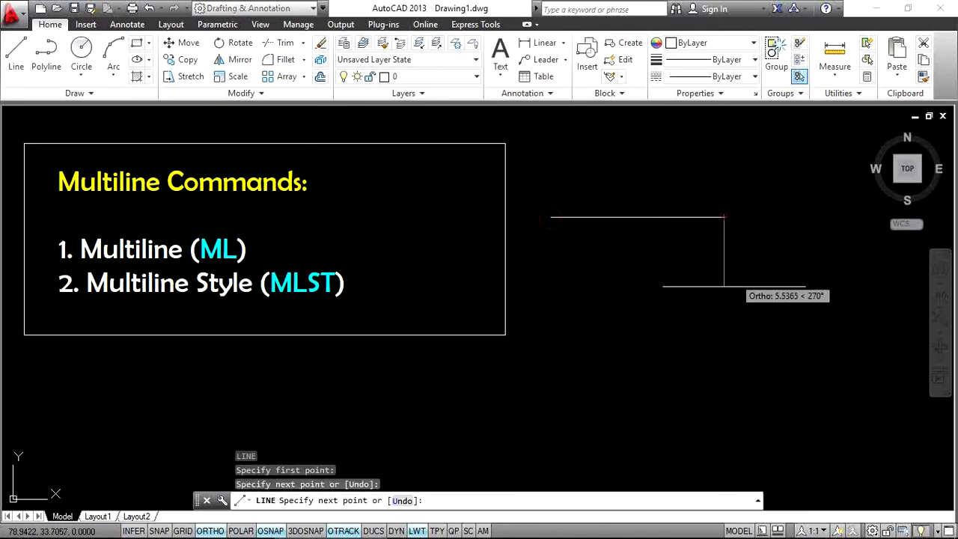
left_click(723, 303)
left_click(839, 302)
left_click(839, 355)
key("Return")
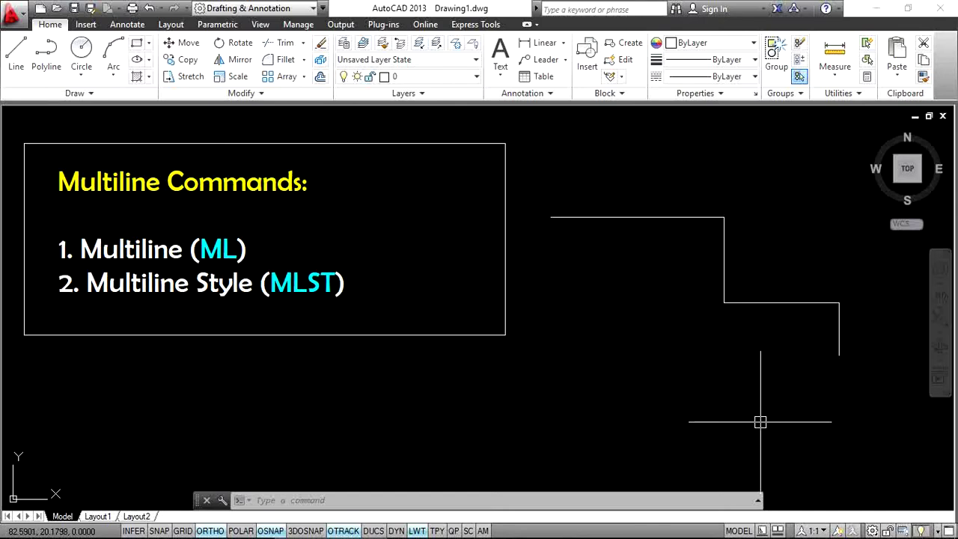
Step: Draw a six-segment stepped double-line MLINE path beneath the single-line path
type("m")
key("Return")
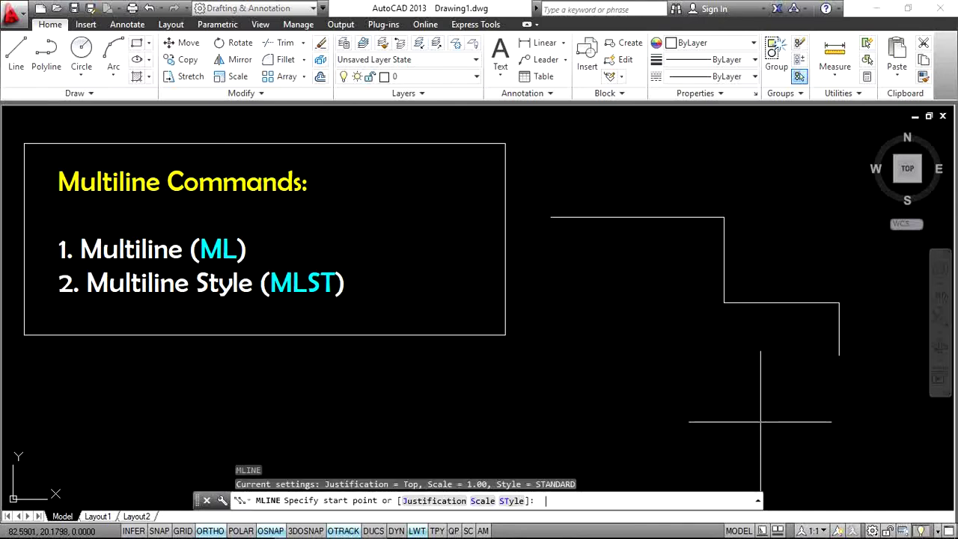
left_click(417, 399)
left_click(573, 398)
left_click(573, 328)
left_click(752, 328)
left_click(754, 390)
left_click(865, 390)
left_click(877, 459)
key("Return")
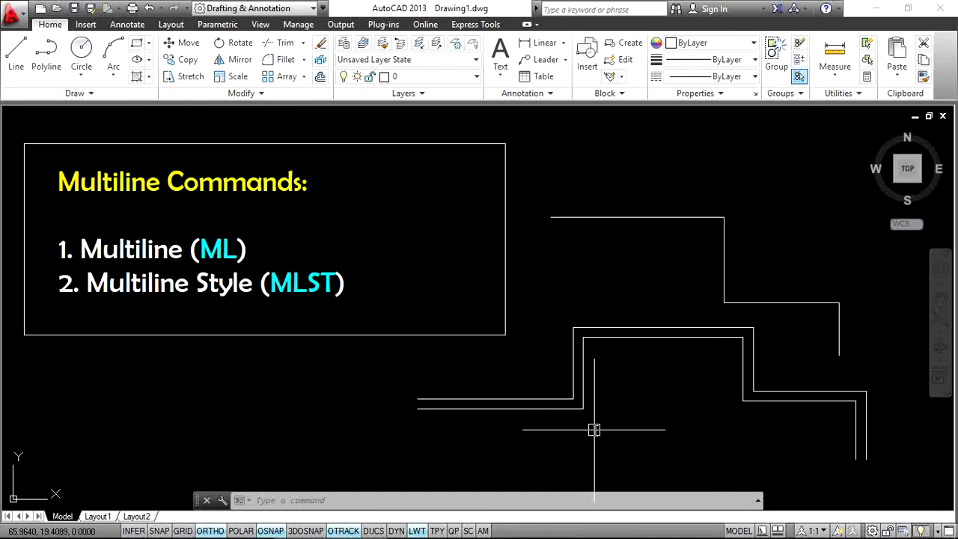
Step: Start a multiline and set its scale to 2
type("ml")
key("Return")
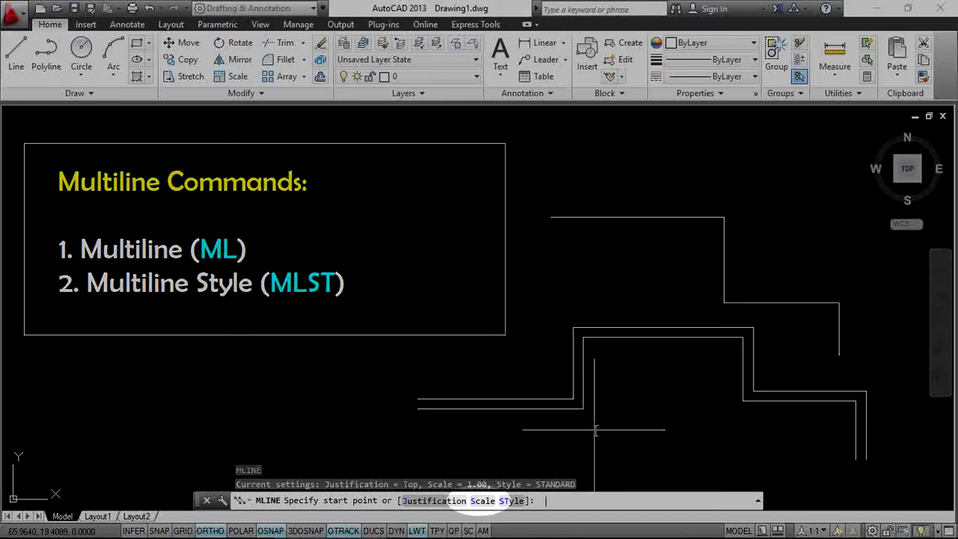
type("s")
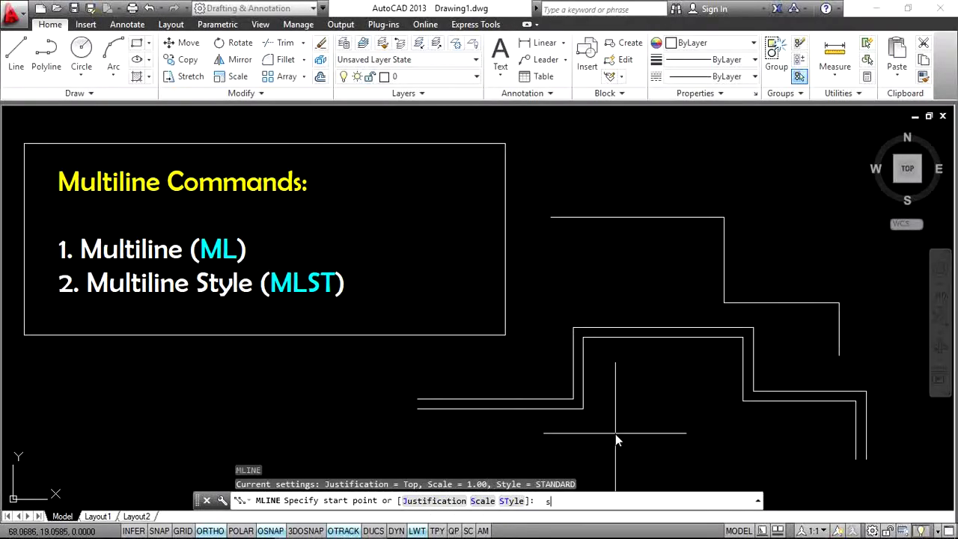
key("Return")
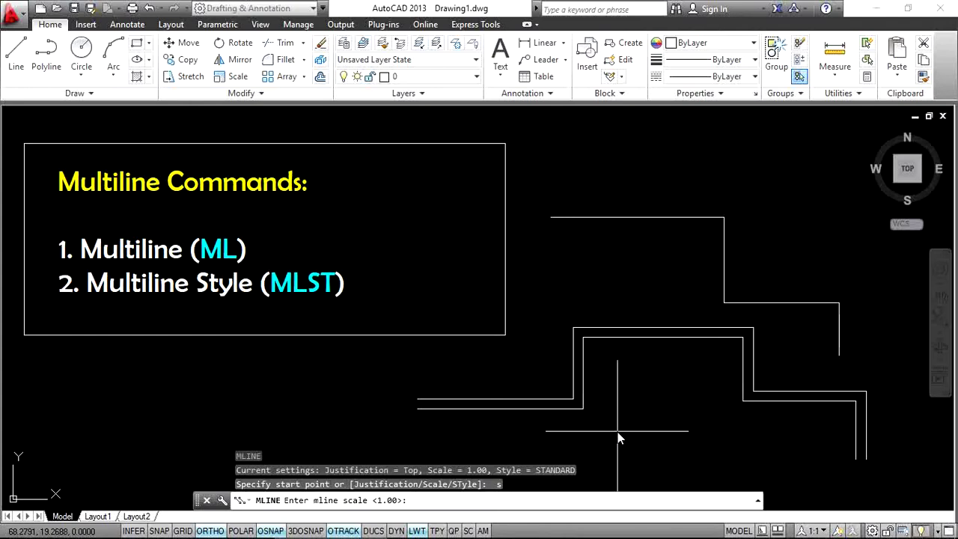
key("Return")
Step: Draw a five-segment stepped scale-2 multiline beneath the first multiline
mouse_move(629, 432)
middle_mouse_down()
mouse_move(588, 331)
mouse_move(372, 332)
middle_mouse_up()
left_click(323, 329)
left_click(515, 329)
left_click(516, 416)
left_click(643, 406)
left_click(651, 332)
left_click(711, 342)
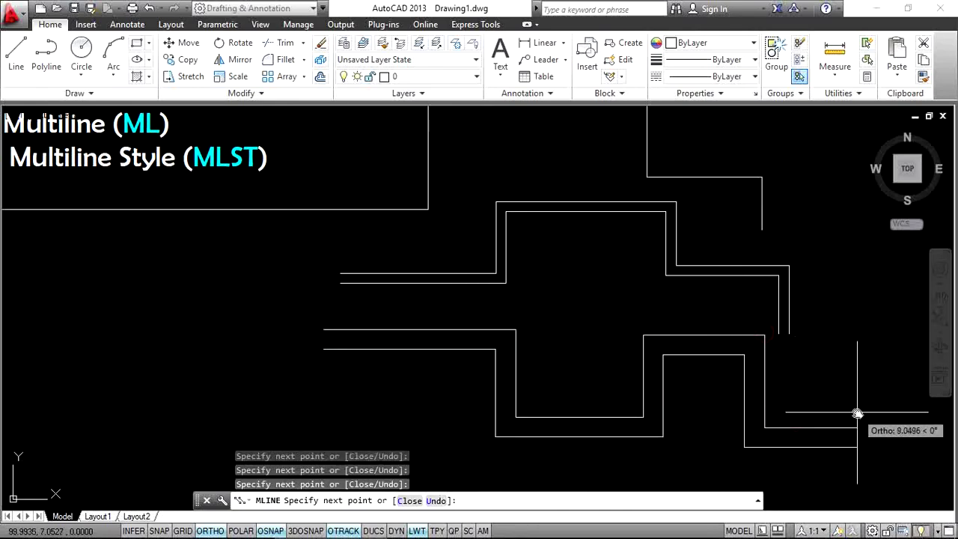
key("Return")
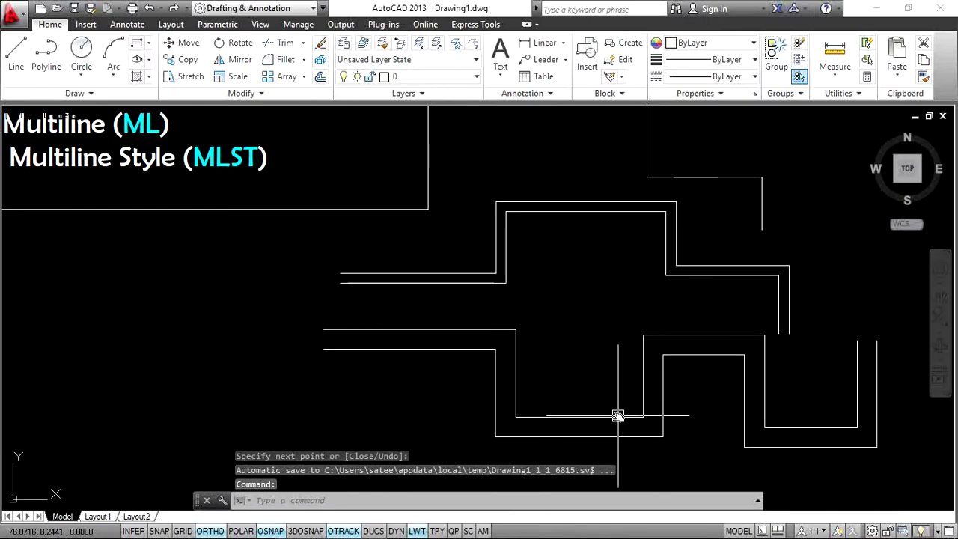
scroll(531, 344, "down", 2)
scroll(530, 344, "down", 2)
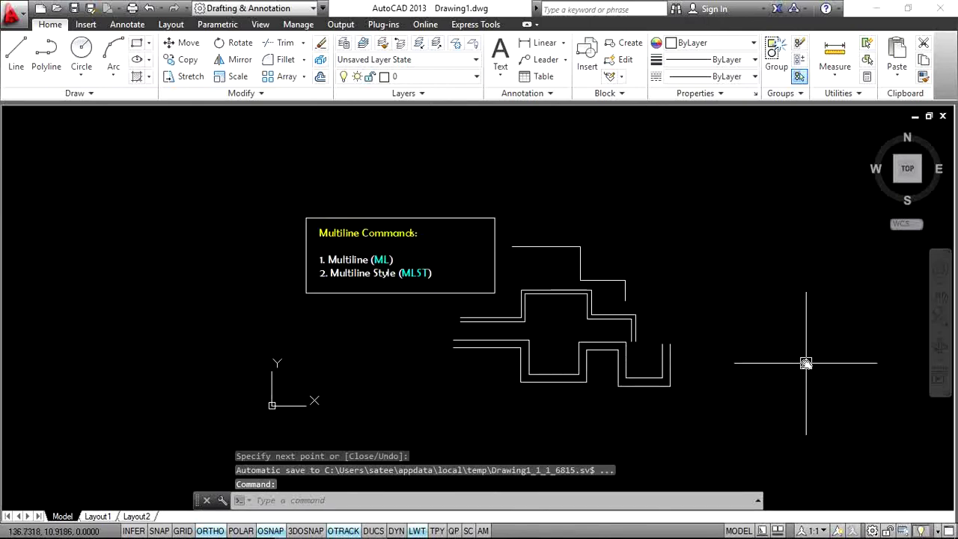
Step: Start a multiline with the scale set back to 1
type("MLS")
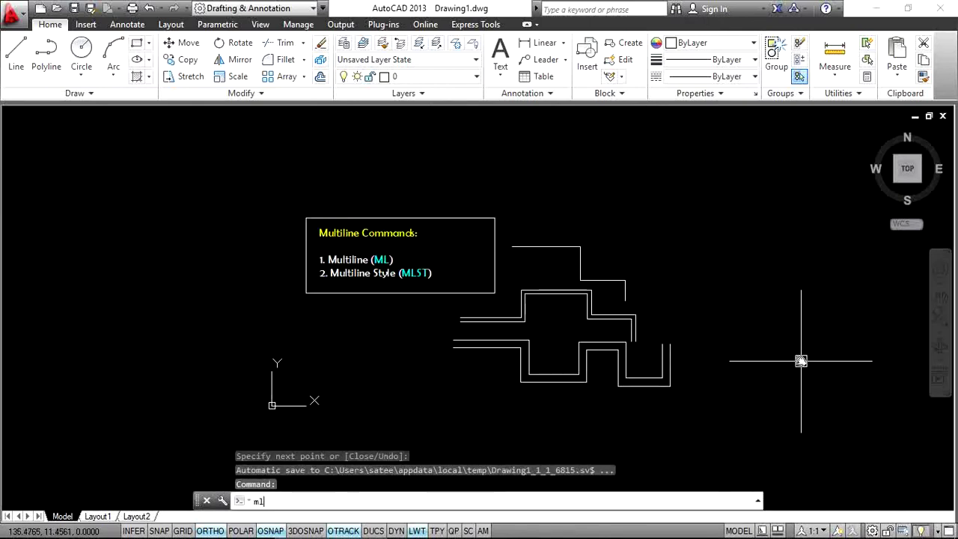
key("Return")
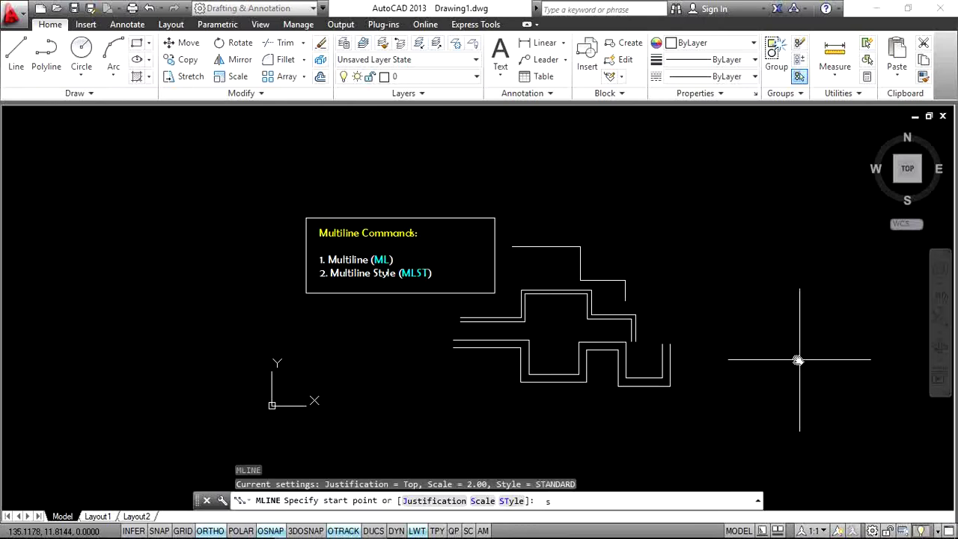
key("Return")
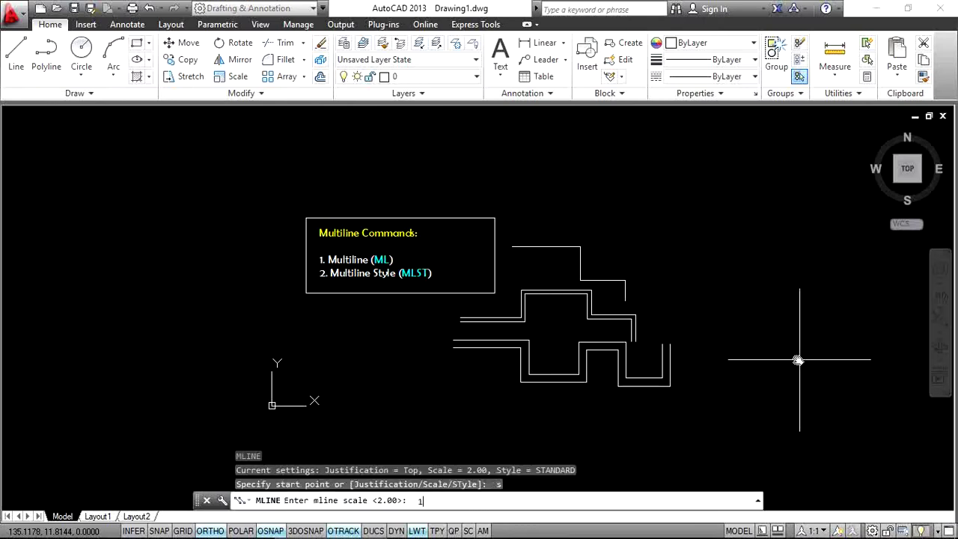
type("1")
key("Return")
Step: Draw a seven-segment stepped multiline that climbs, crosses back and ends heading left
left_click(678, 348)
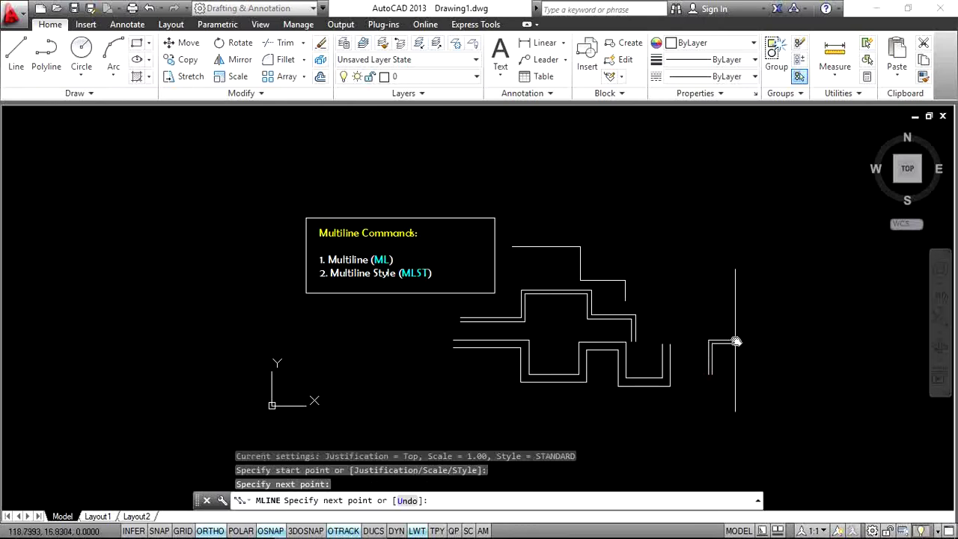
left_click(748, 351)
left_click(755, 383)
left_click(810, 383)
left_click(807, 281)
left_click(690, 281)
left_click(693, 222)
left_click(612, 223)
key("Return")
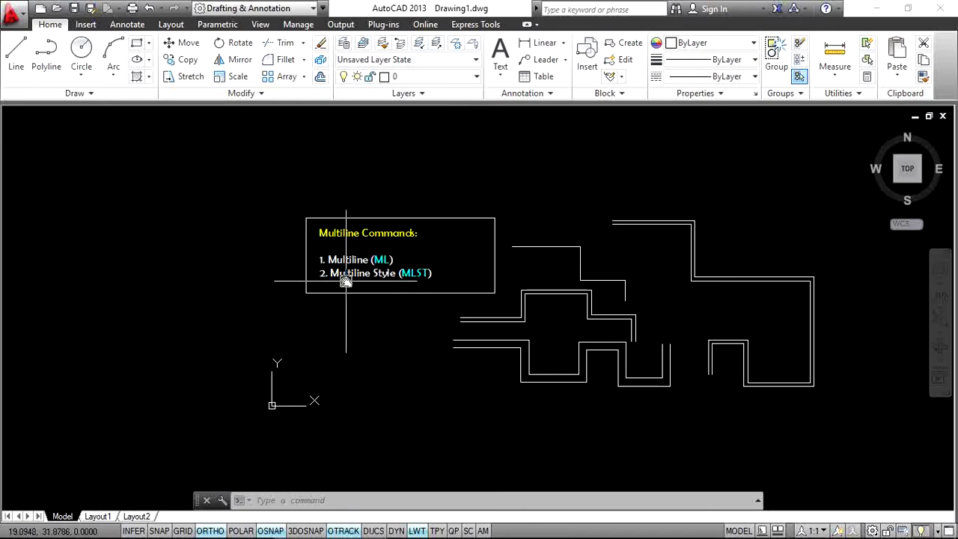
Step: Fit all the multiline paths in view and bring up the Multiline Style dialog with MLSTYLE
scroll(349, 284, "up", 5)
scroll(484, 257, "down", 2)
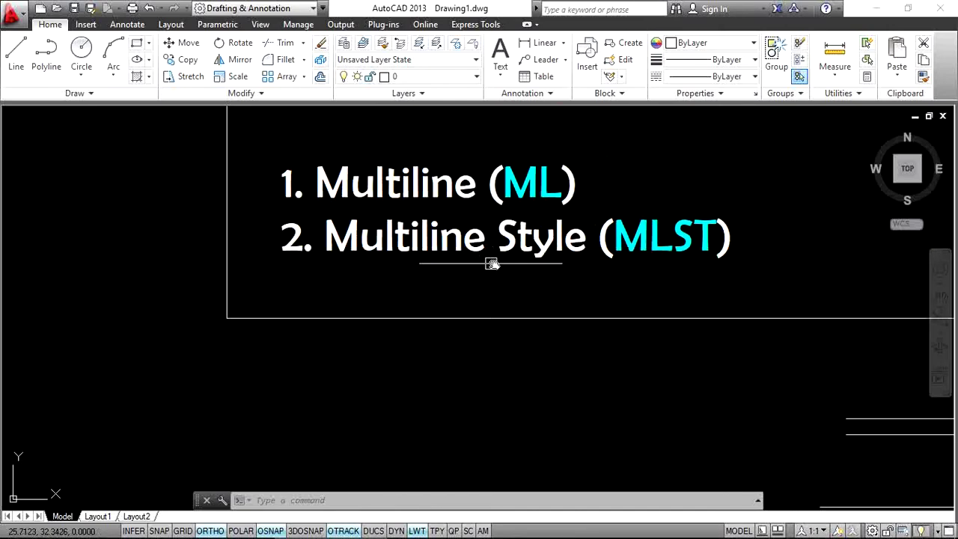
scroll(395, 307, "down", 4)
middle_click_drag(659, 310, 306, 310)
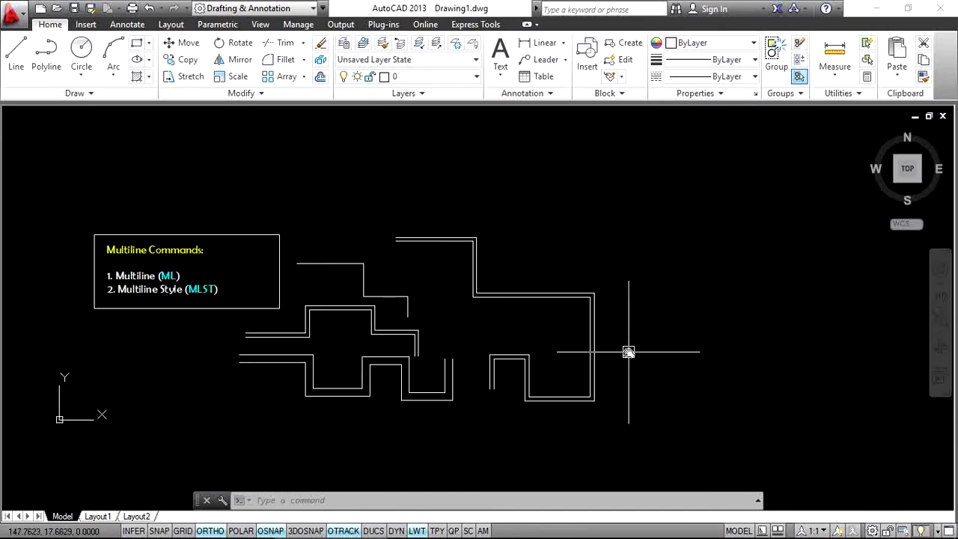
type("mlstyle")
key("Return")
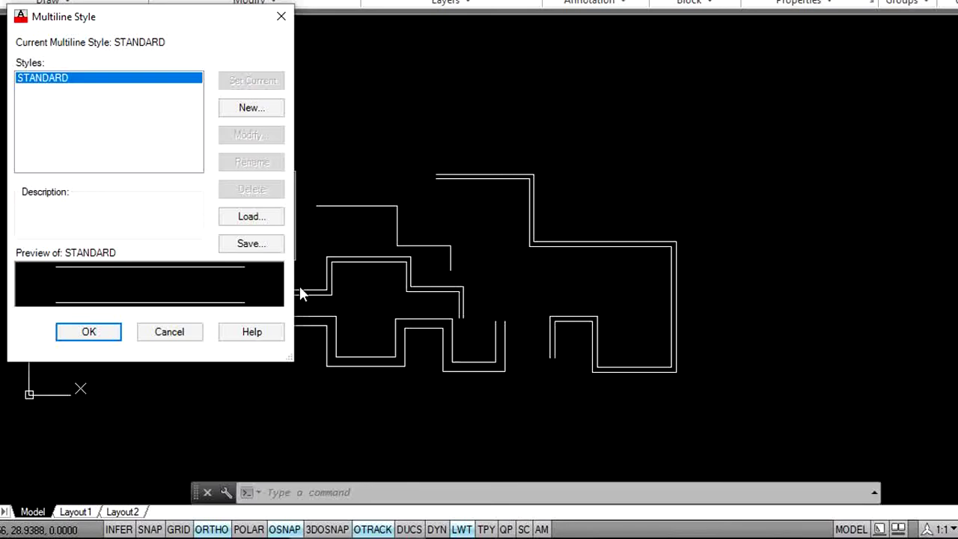
Step: Choose New... to create a multiline style based on STANDARD
left_click(243, 112)
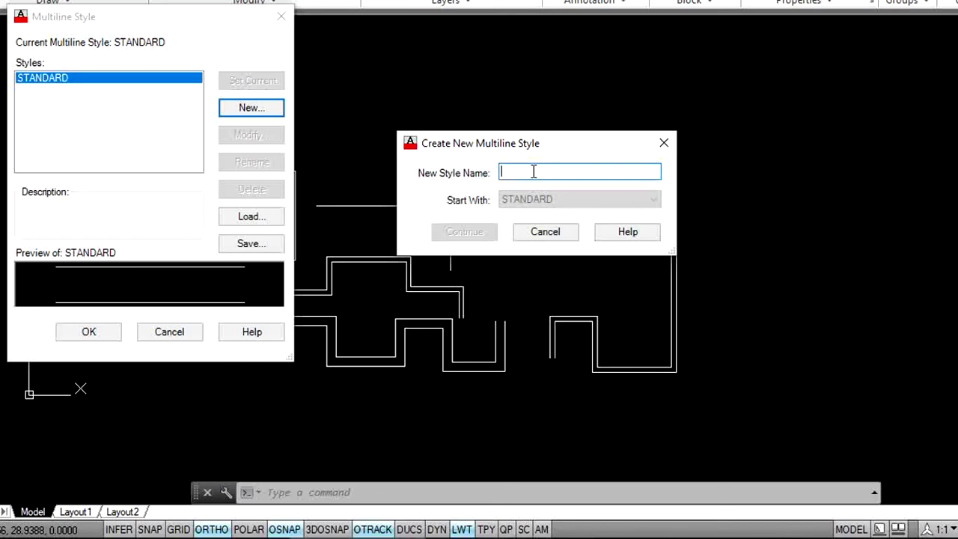
Step: Name the new multiline style 3LINES and continue to its element settings
type("3lines")
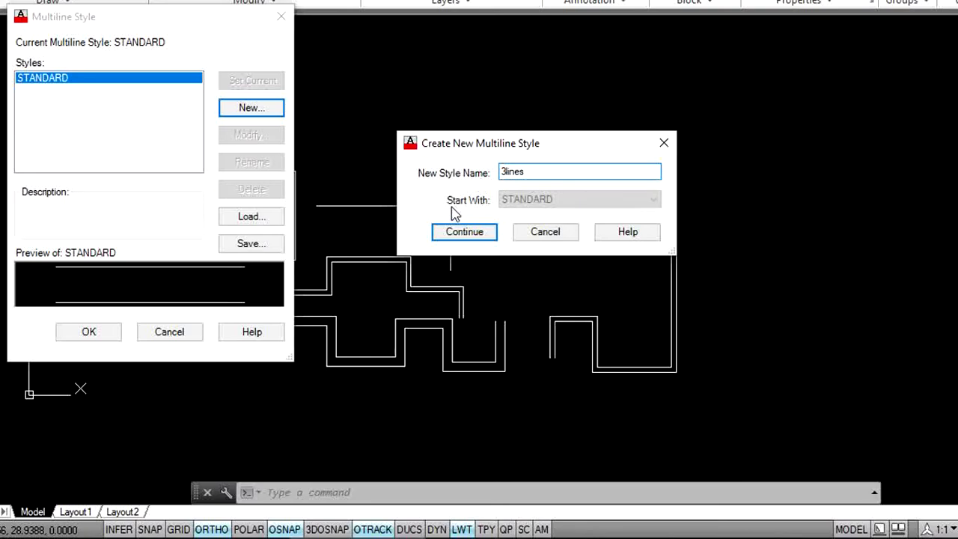
left_click(455, 232)
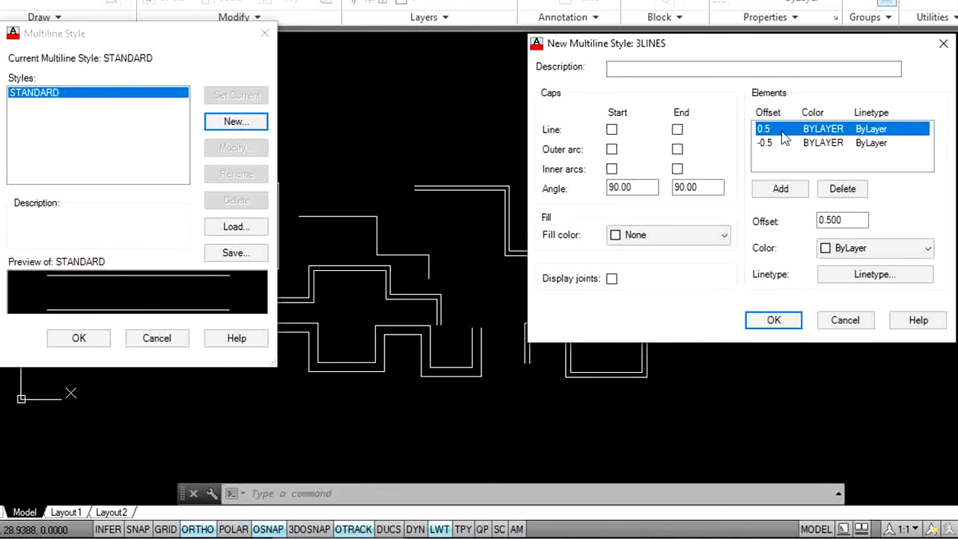
Step: Add a third element line to the 3LINES style and colour it yellow
left_click(818, 143)
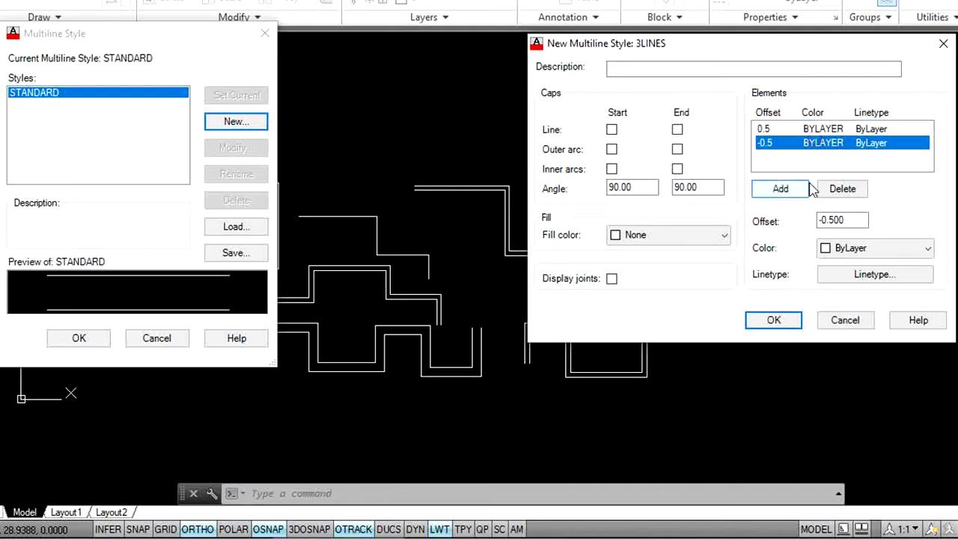
left_click(801, 162)
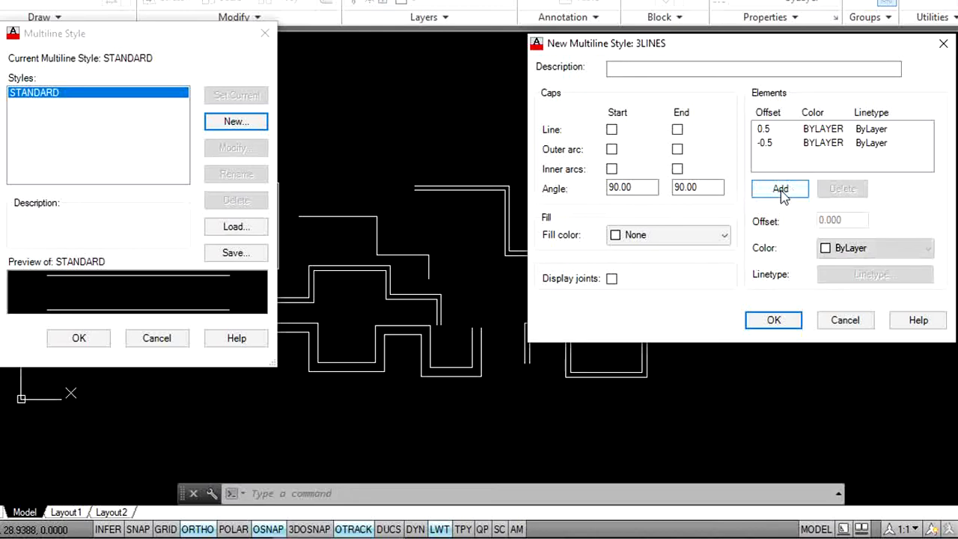
left_click(781, 190)
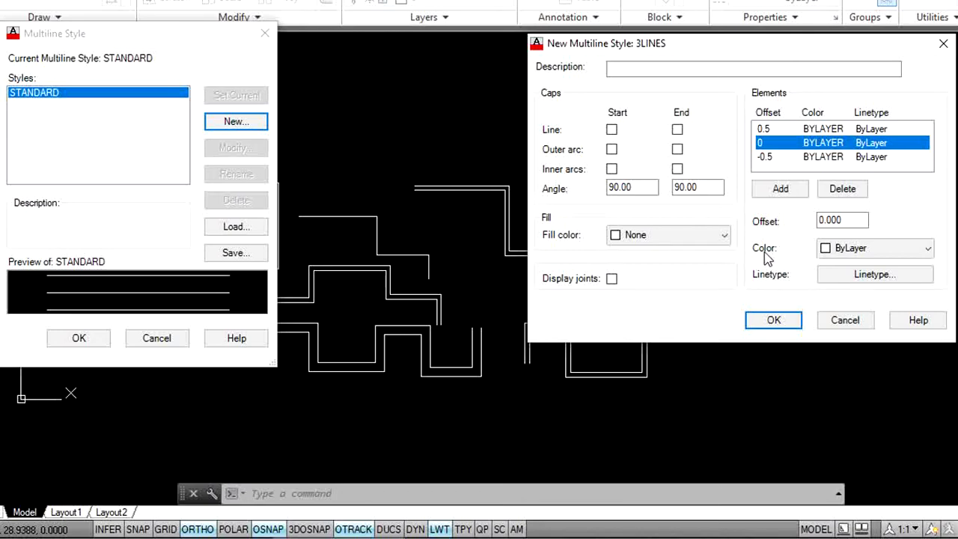
left_click(853, 218)
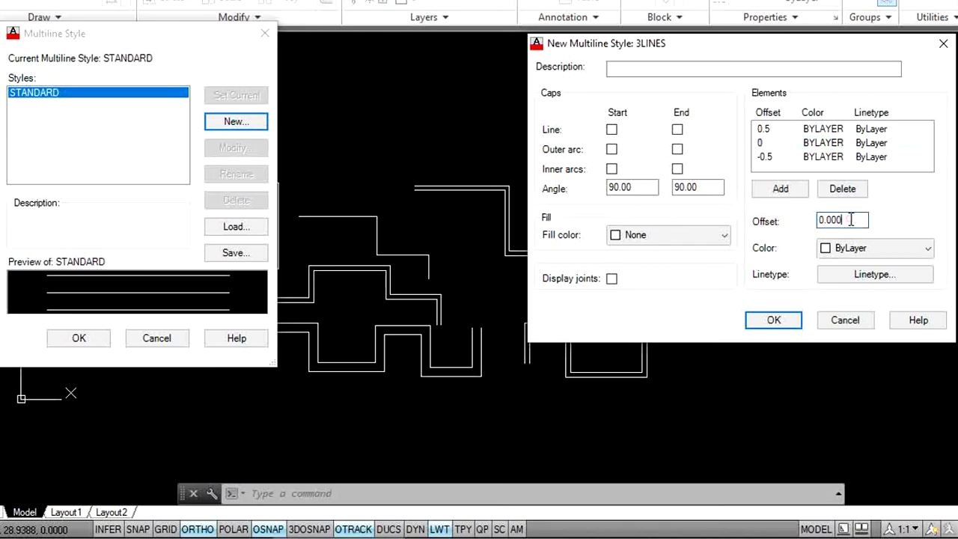
left_click(878, 252)
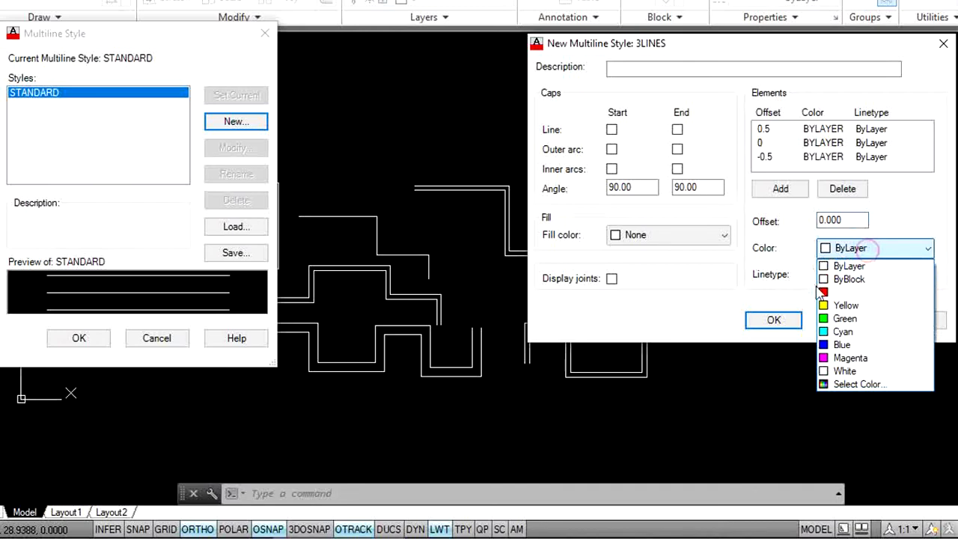
left_click(844, 306)
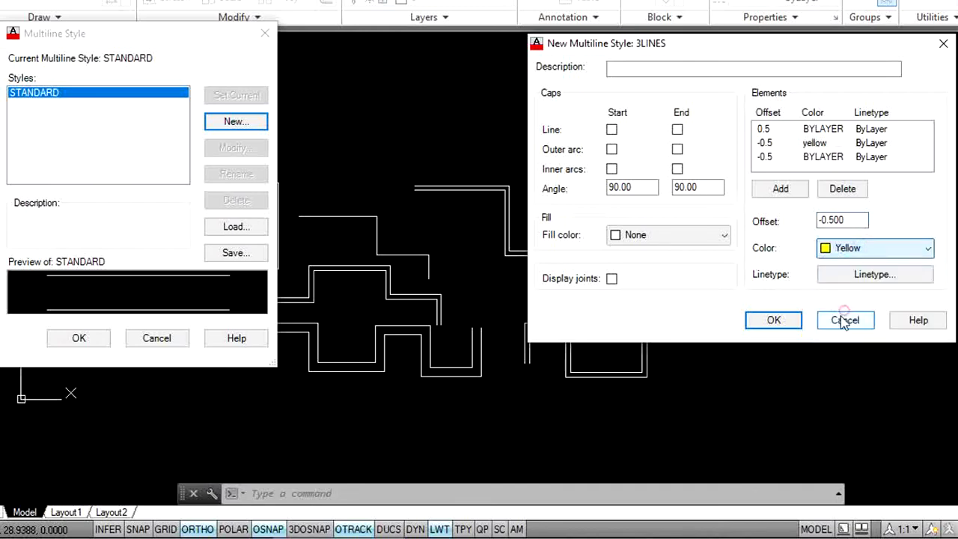
Step: Give the yellow element the ACAD_ISO02W100 dashed linetype
left_click(863, 277)
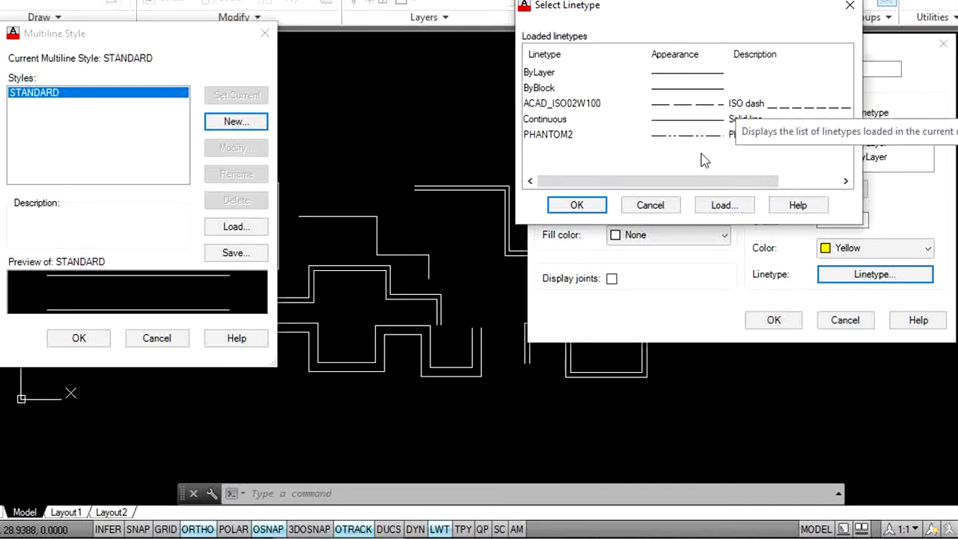
left_click(724, 205)
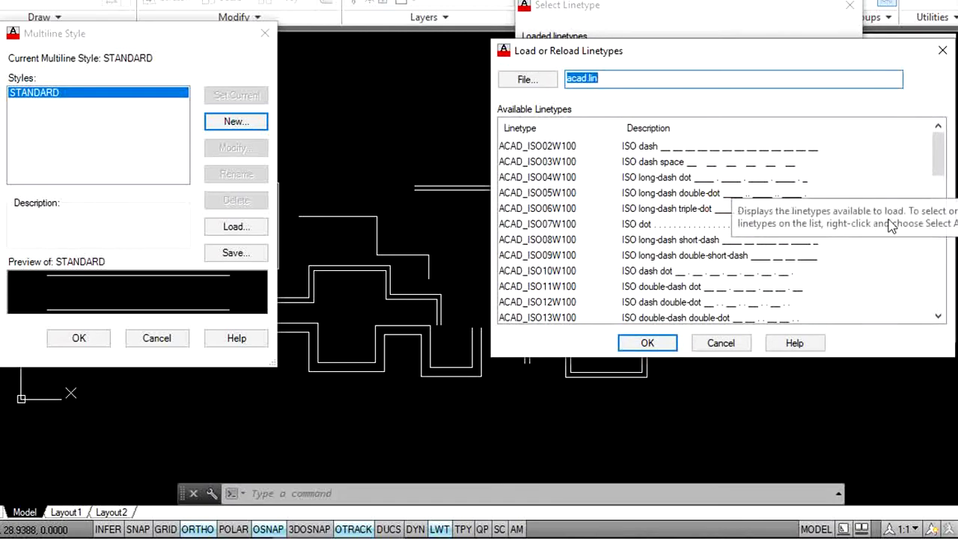
left_click(705, 346)
left_click(757, 105)
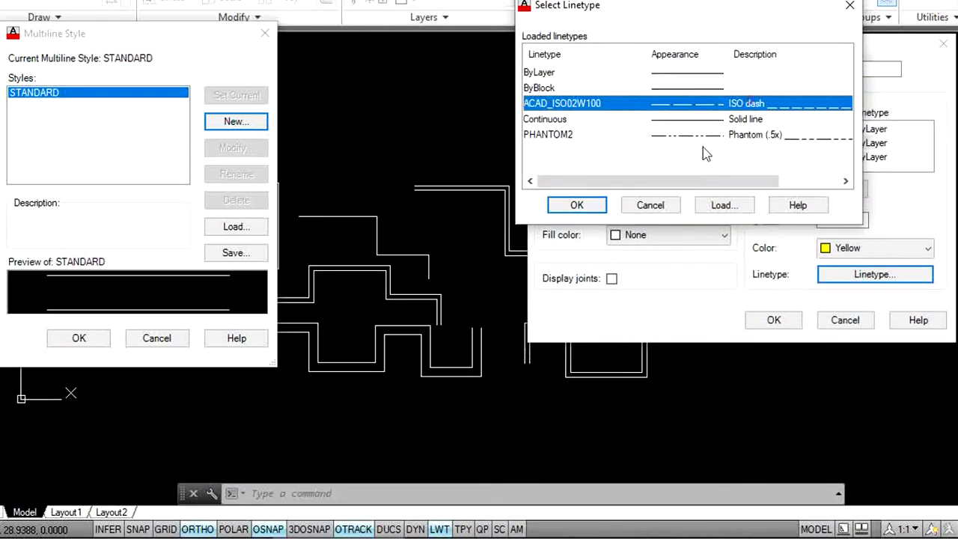
left_click(577, 205)
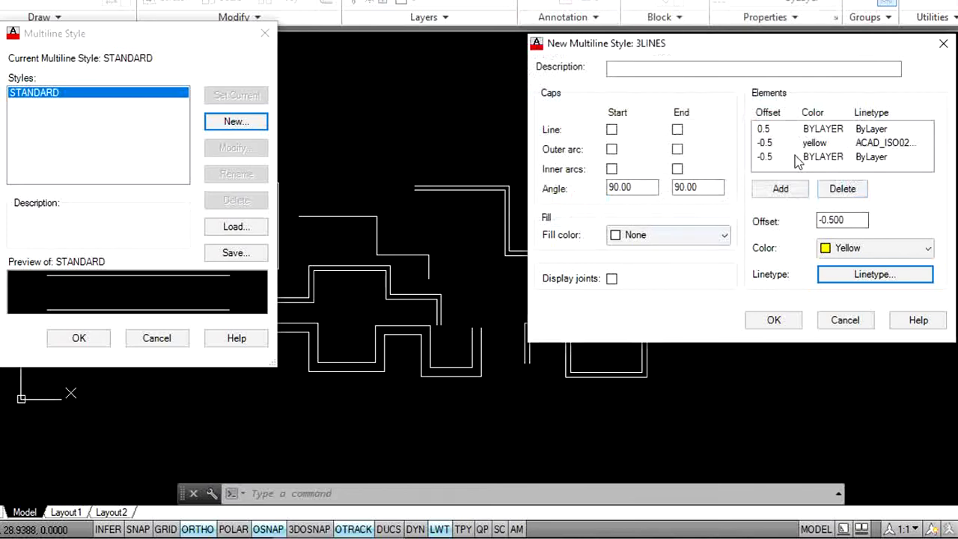
Step: Set the yellow dashed element's offset to 0 and save the 3LINES style
left_click(773, 146)
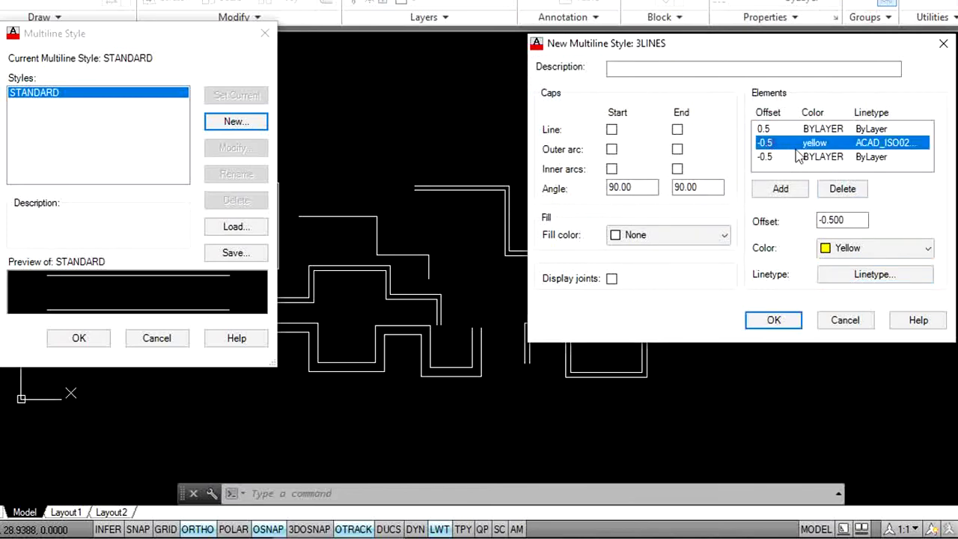
left_click_drag(844, 219, 796, 231)
type("0")
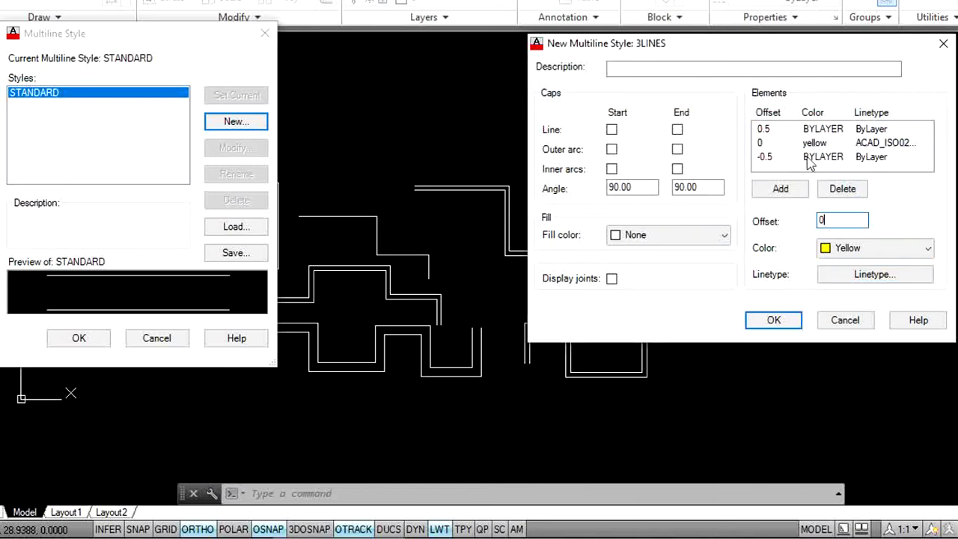
left_click(807, 150)
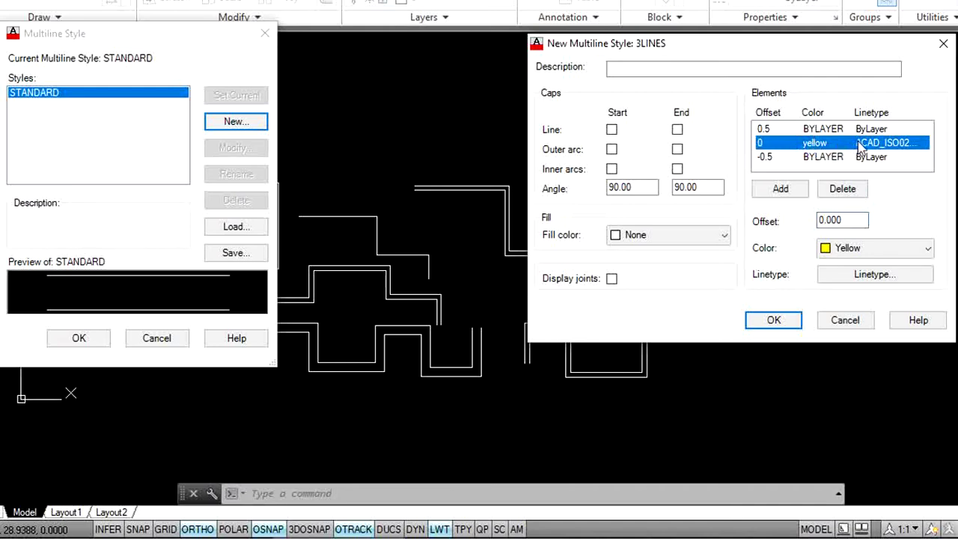
left_click(796, 156)
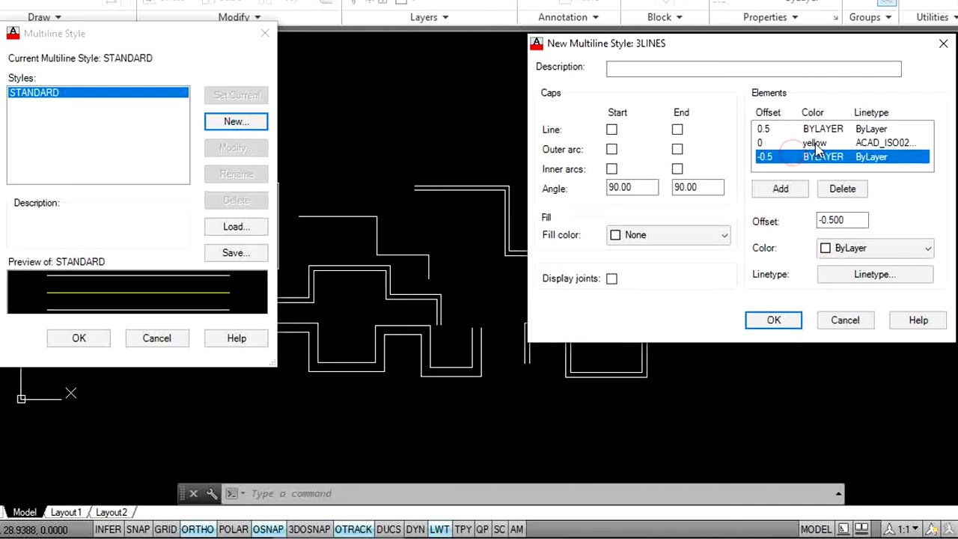
left_click(775, 320)
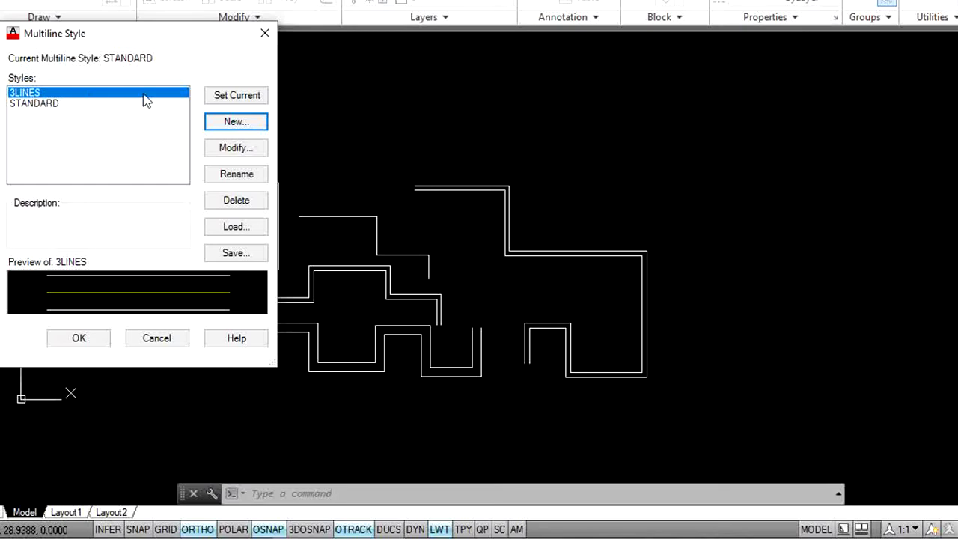
Step: Make 3LINES the current multiline style and close the Multiline Style dialog
left_click(233, 100)
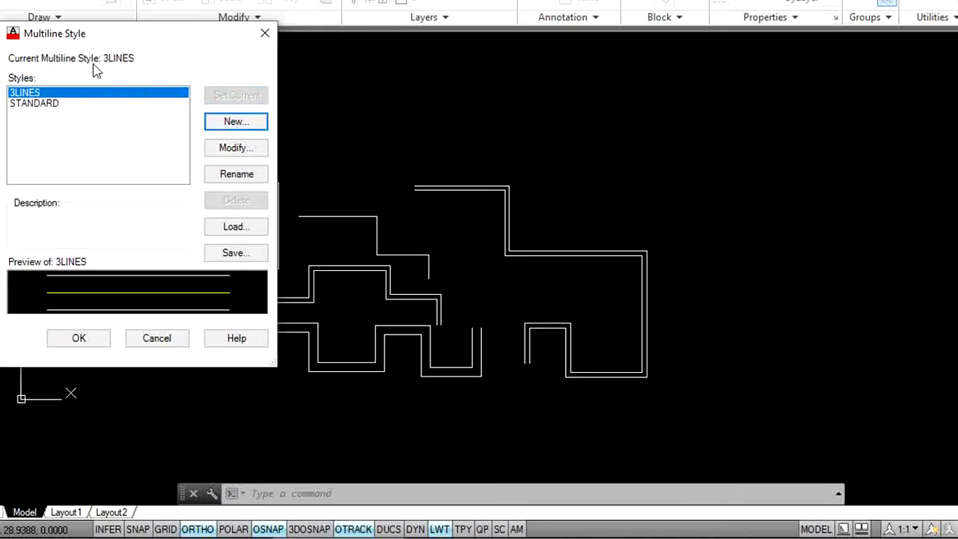
left_click(79, 337)
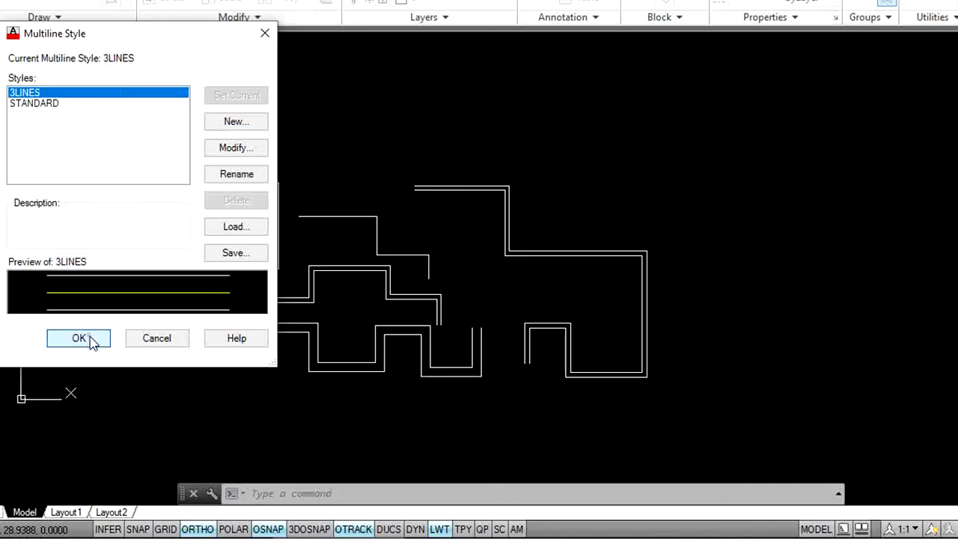
scroll(492, 299, "down", 5)
scroll(447, 254, "up", 5)
middle_click_drag(448, 254, 473, 291)
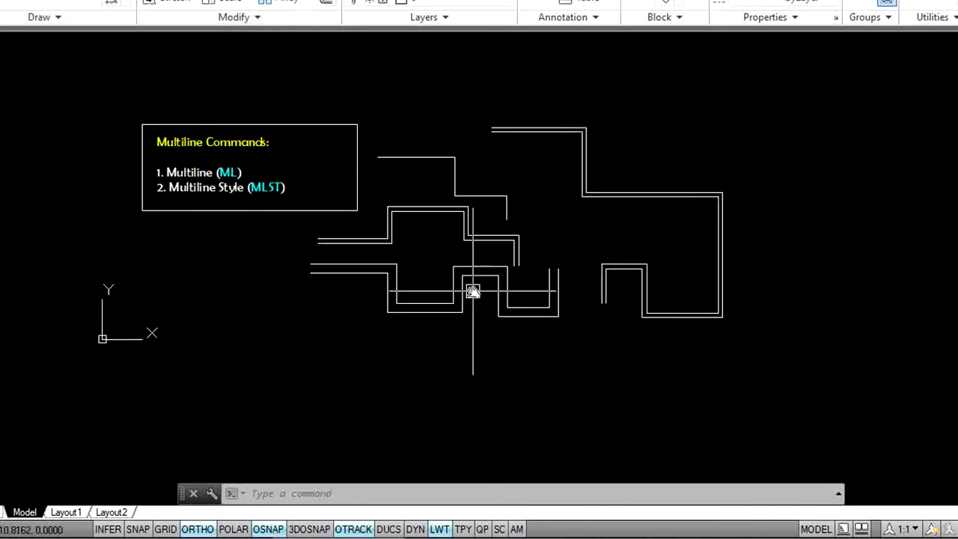
Step: Draw an eight-segment stepped 3LINES multiline across the drawing below the existing paths
type("ml")
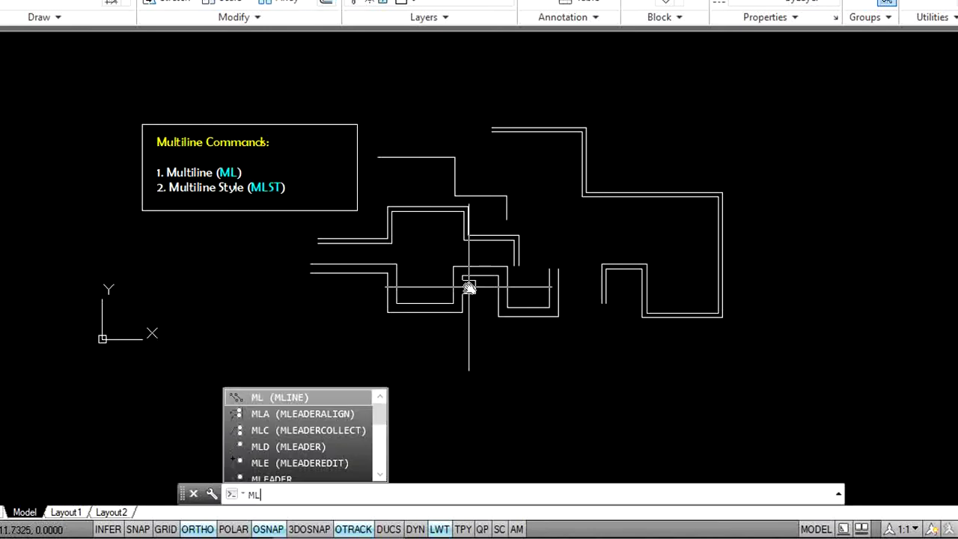
key("Return")
scroll(299, 329, "up", 2)
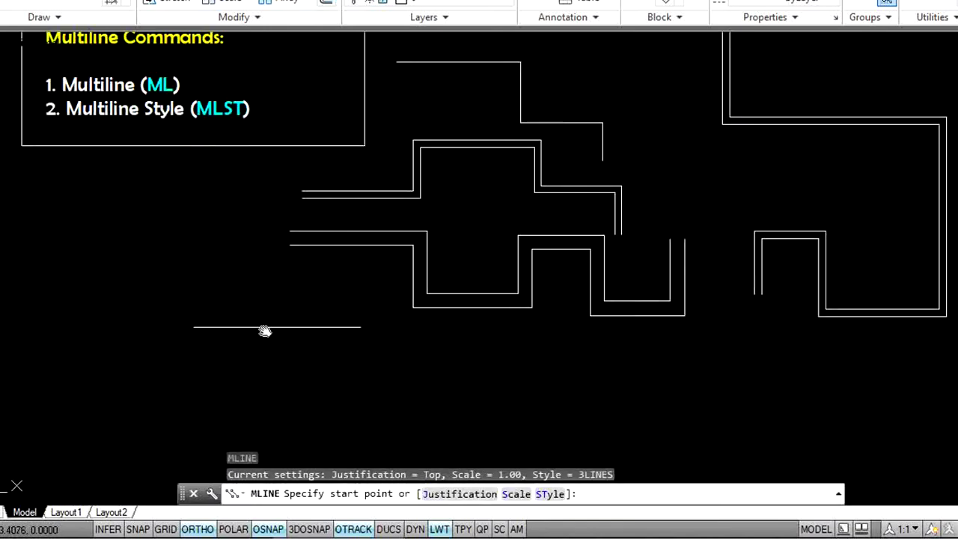
left_click(208, 334)
left_click(385, 333)
left_click(383, 400)
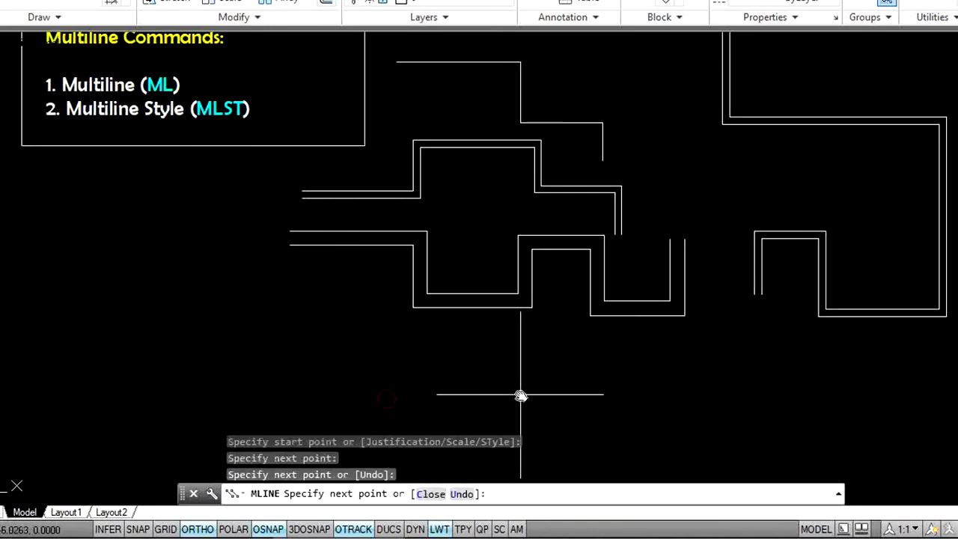
left_click(524, 400)
left_click(527, 341)
left_click(702, 338)
left_click(705, 400)
left_click(841, 401)
left_click(850, 348)
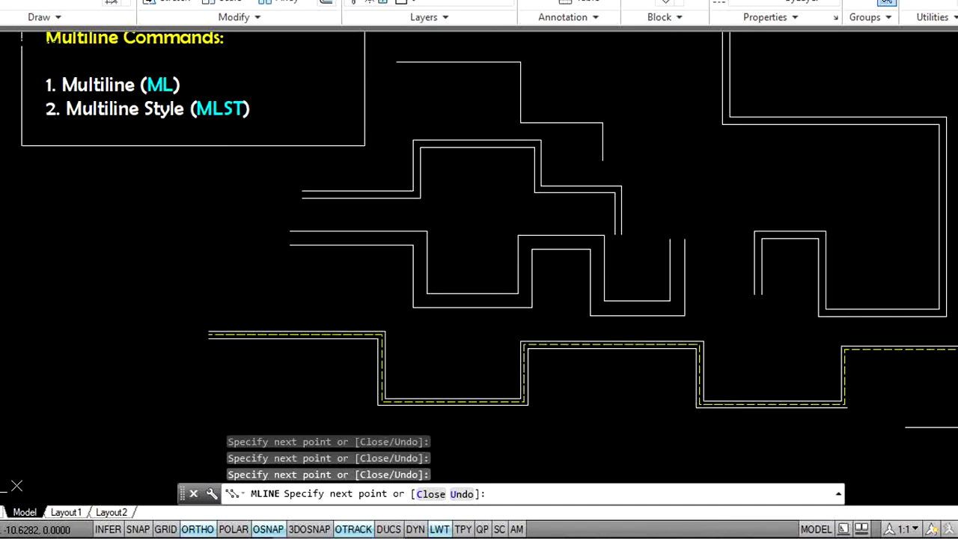
key("Return")
Step: Zoom in to inspect the yellow dashed centre line, then zoom back out
scroll(299, 350, "up", 6)
middle_click_drag(273, 348, 554, 273)
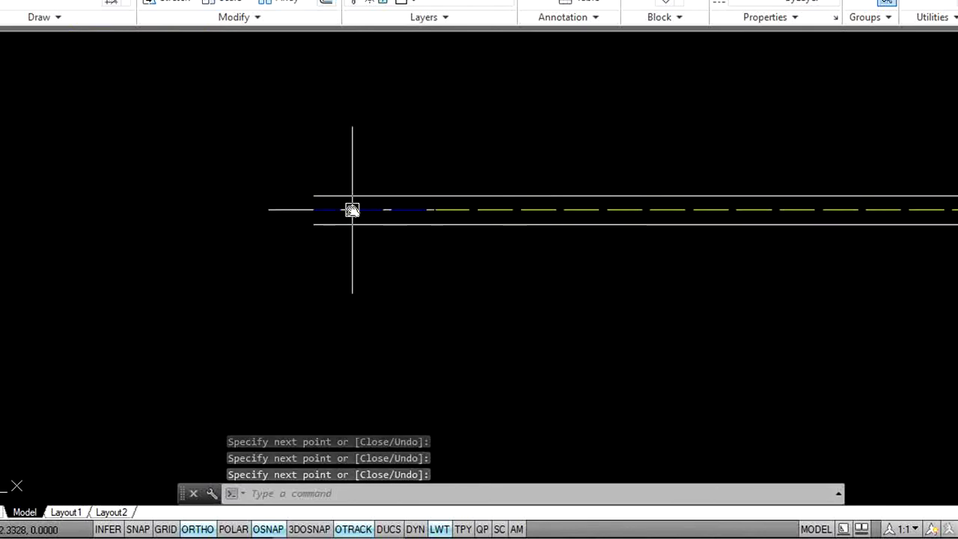
scroll(399, 285, "down", 2)
scroll(412, 278, "down", 4)
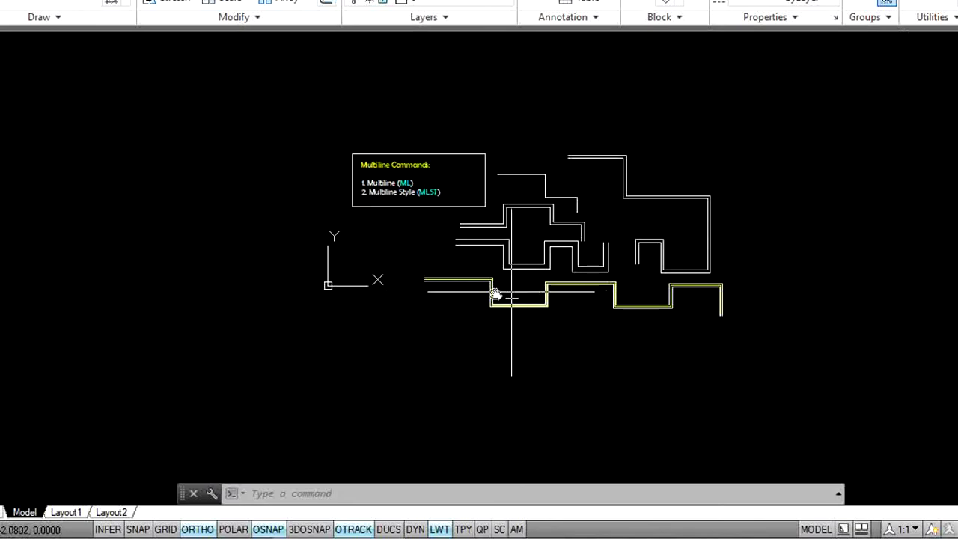
Step: With MLST, create a new multiline style named 5lines, starting from 3LINES
mouse_move(402, 311)
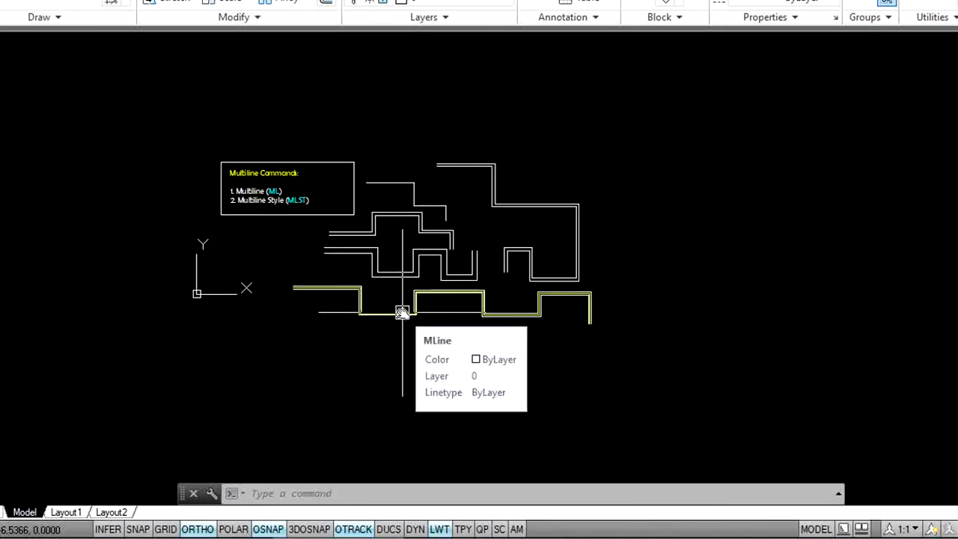
type("MLSt")
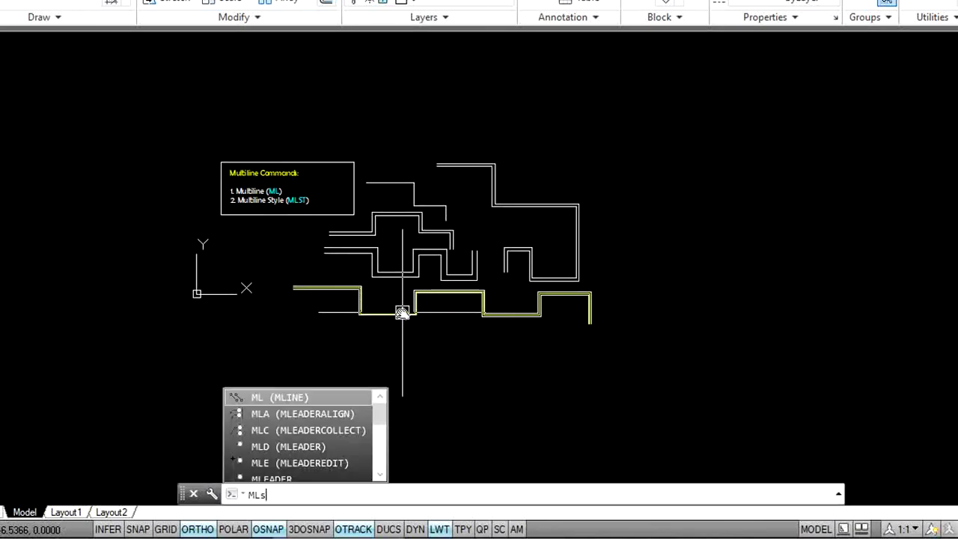
key("Return")
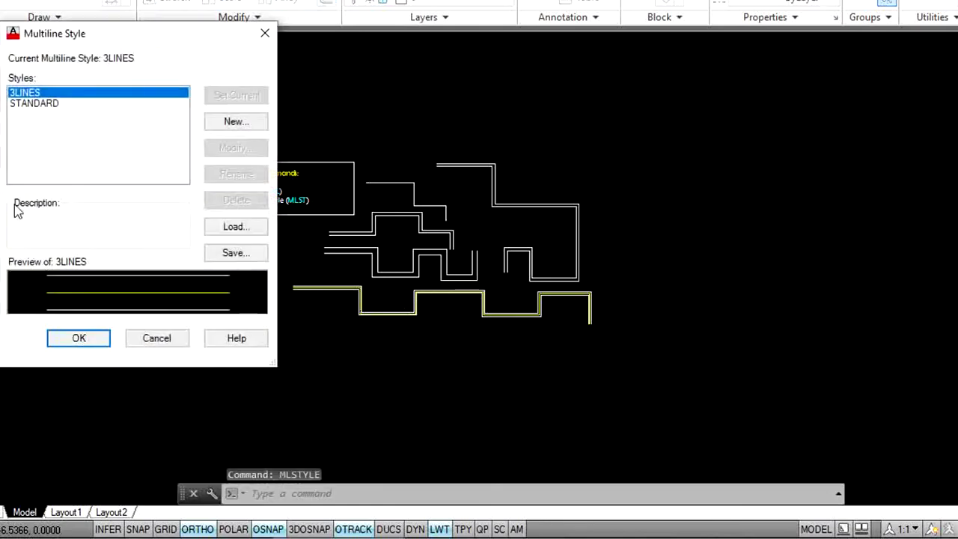
left_click(241, 131)
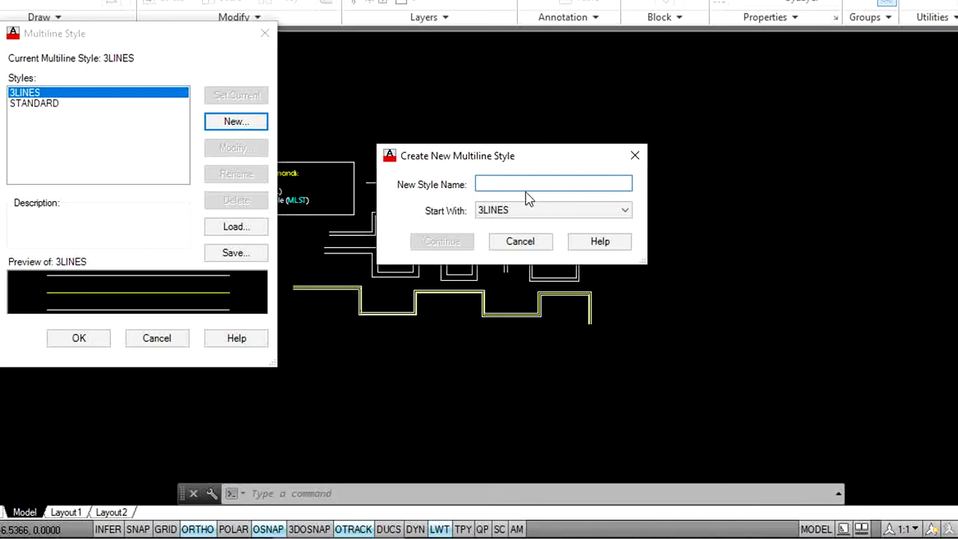
type("5line")
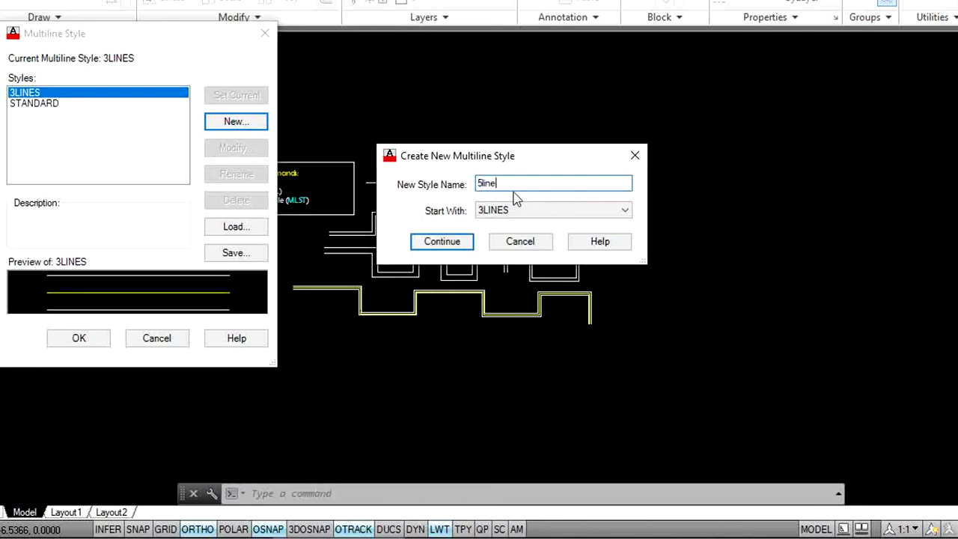
type("s")
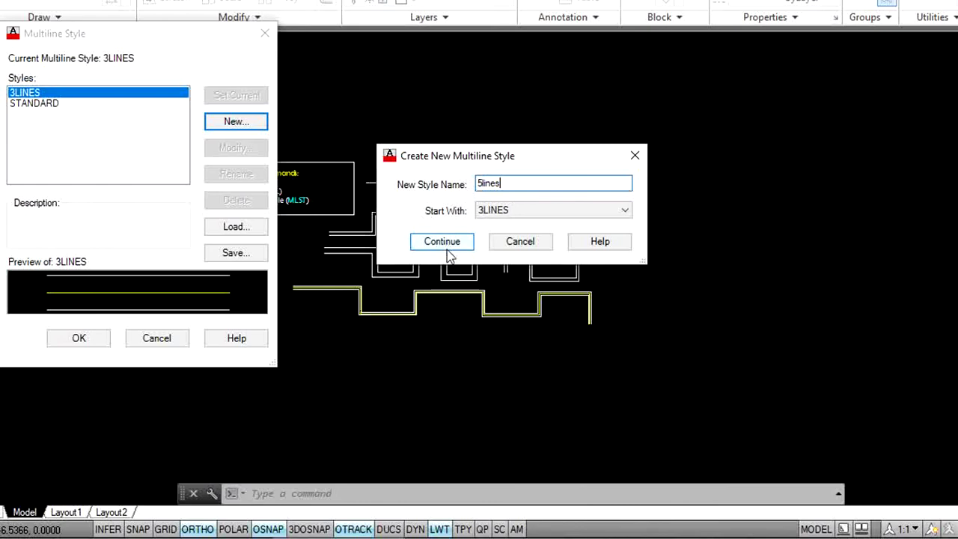
left_click(443, 242)
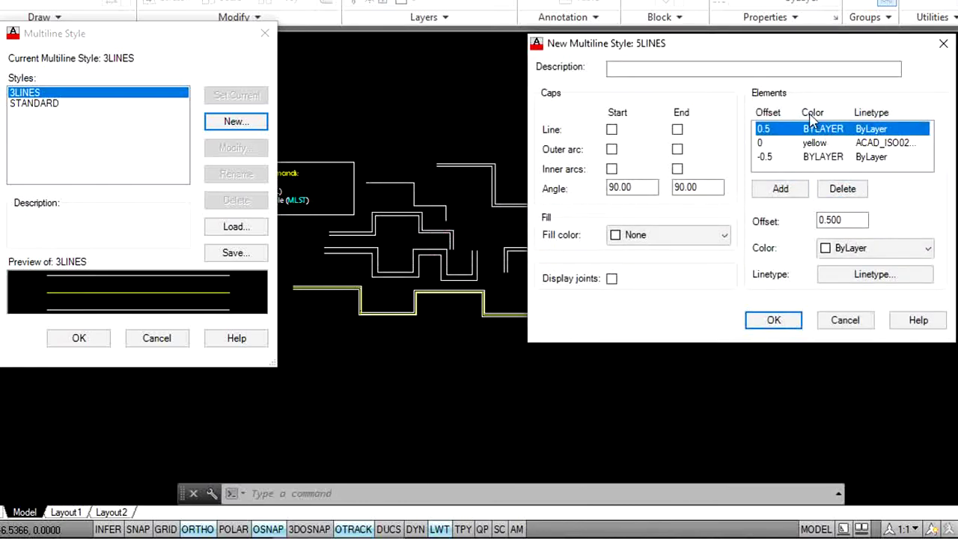
Step: Add a new element to the 5LINES style with offset 1
left_click(781, 192)
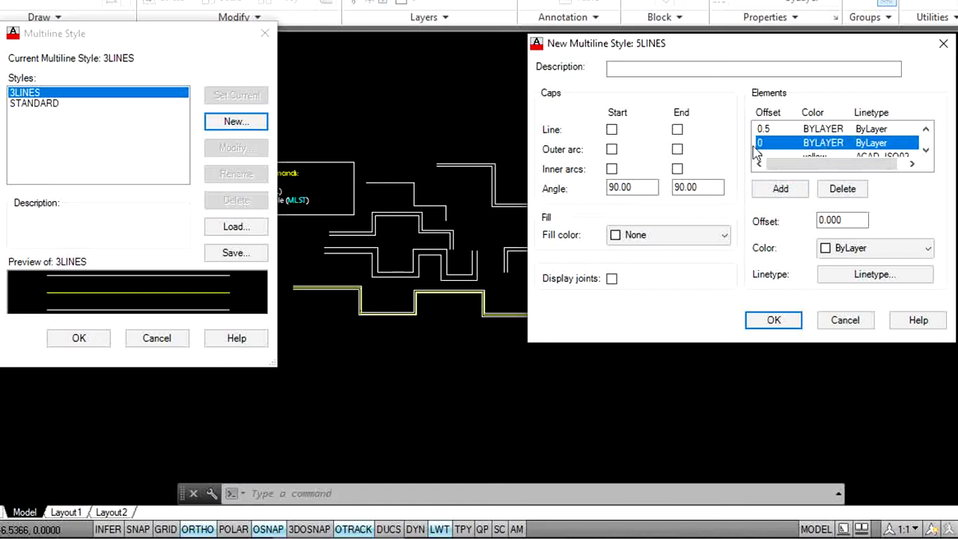
left_click(853, 218)
left_click_drag(853, 217, 791, 220)
type("1")
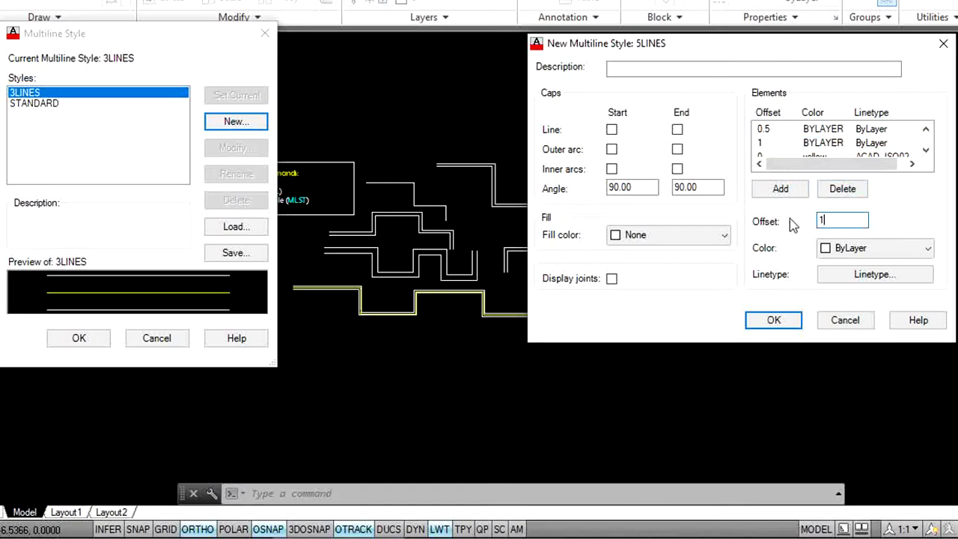
left_click(804, 137)
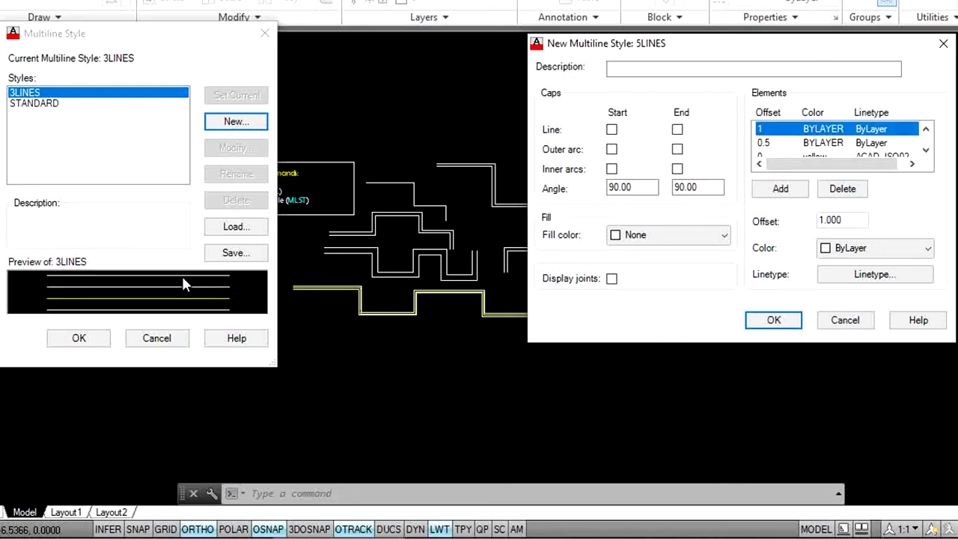
Step: Add another element with offset -1
left_click(779, 192)
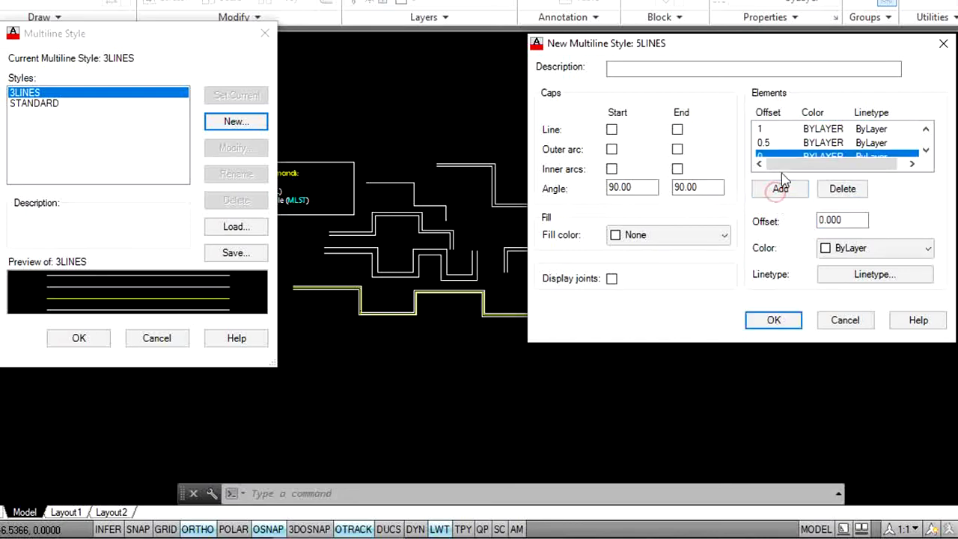
double_click(850, 220)
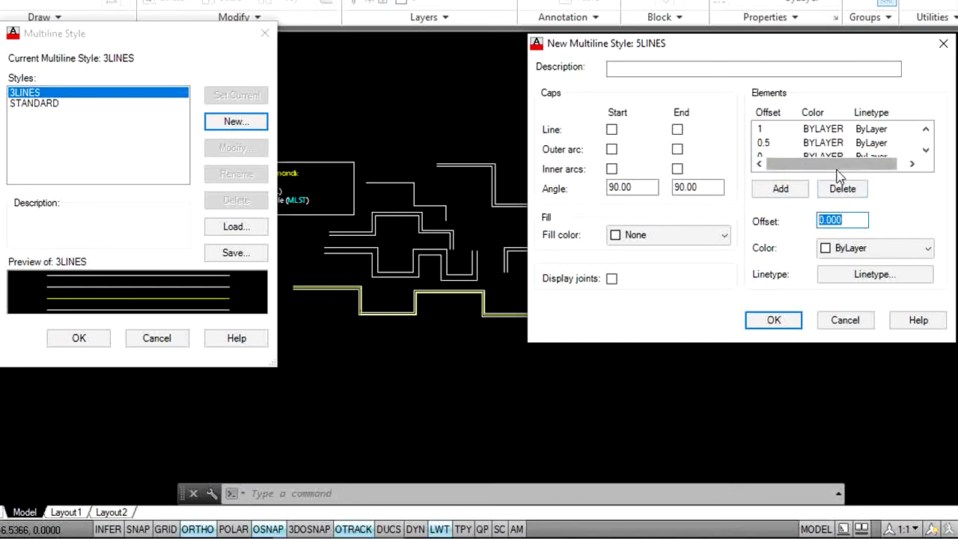
type("1")
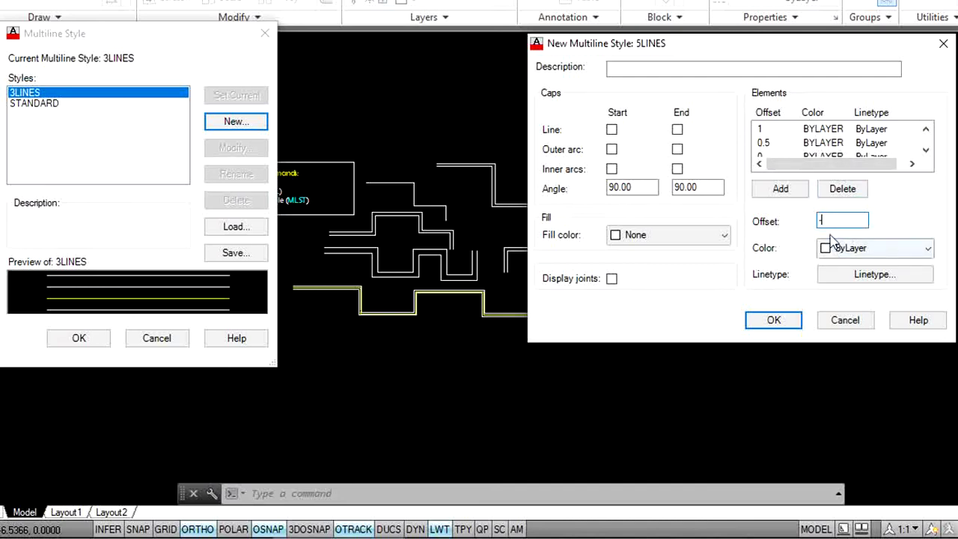
left_click(861, 142)
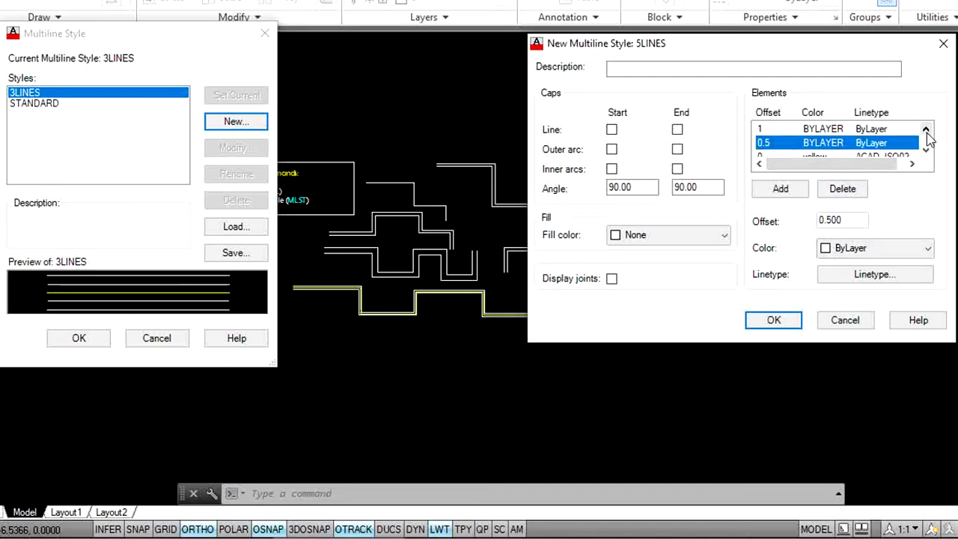
Step: Scroll the elements list and select the element at offset 1
left_click(925, 129)
left_click(784, 131)
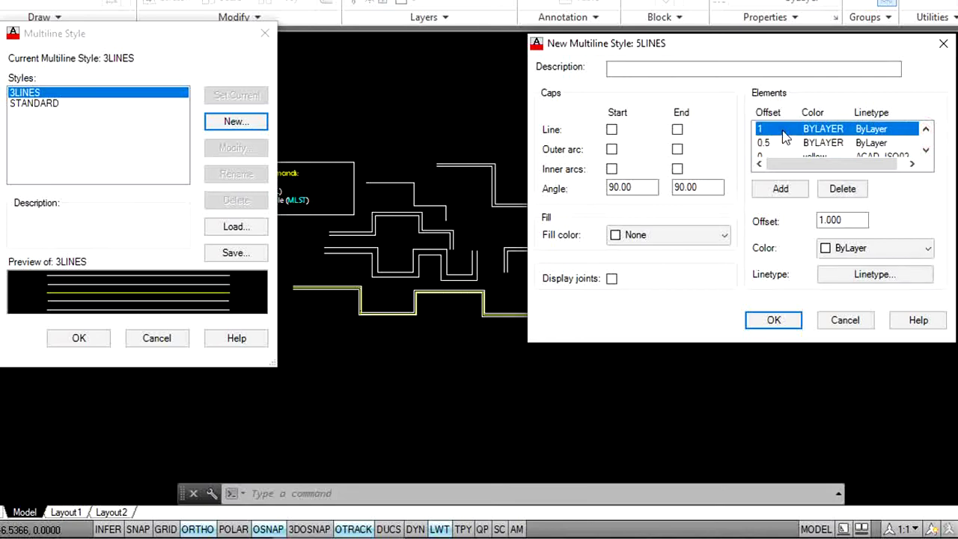
left_click(925, 151)
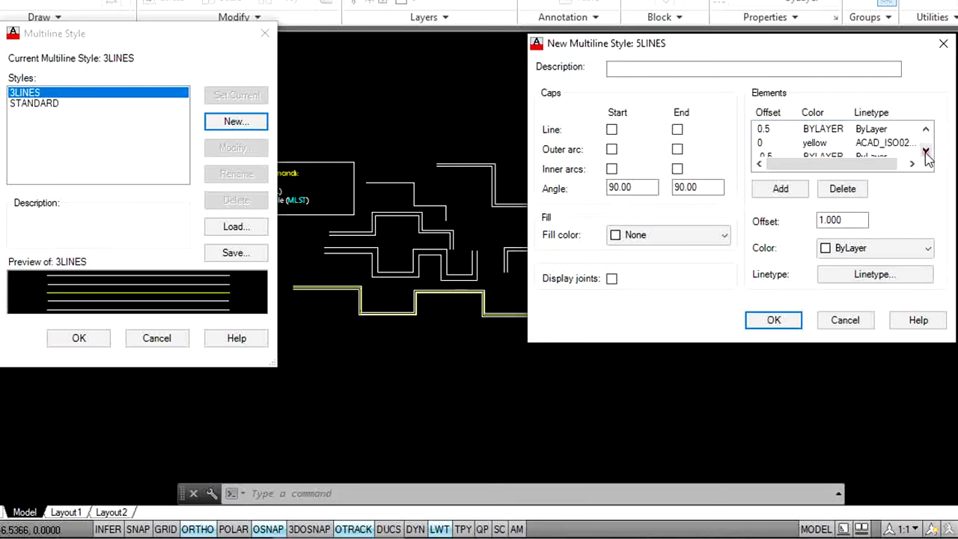
left_click(926, 152)
left_click(925, 151)
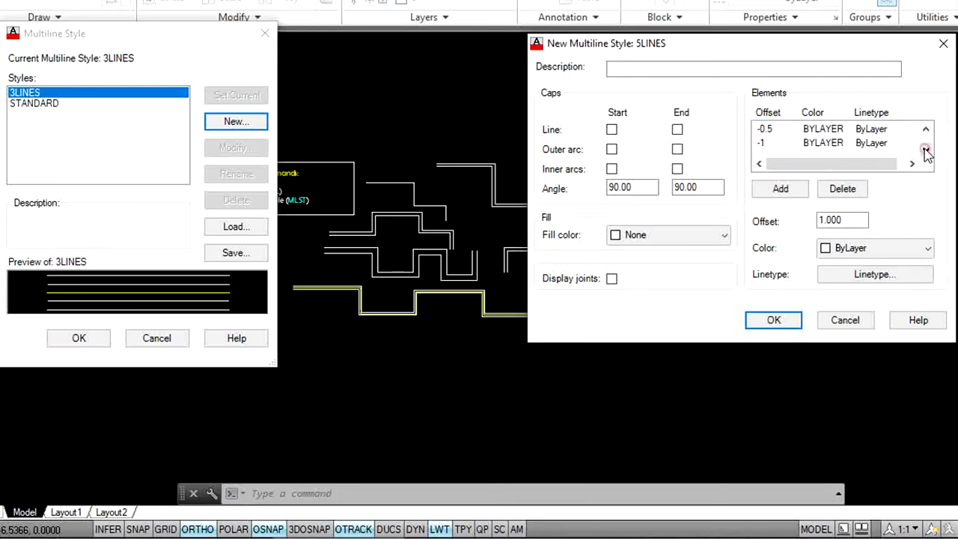
left_click(925, 129)
left_click(924, 130)
left_click(925, 130)
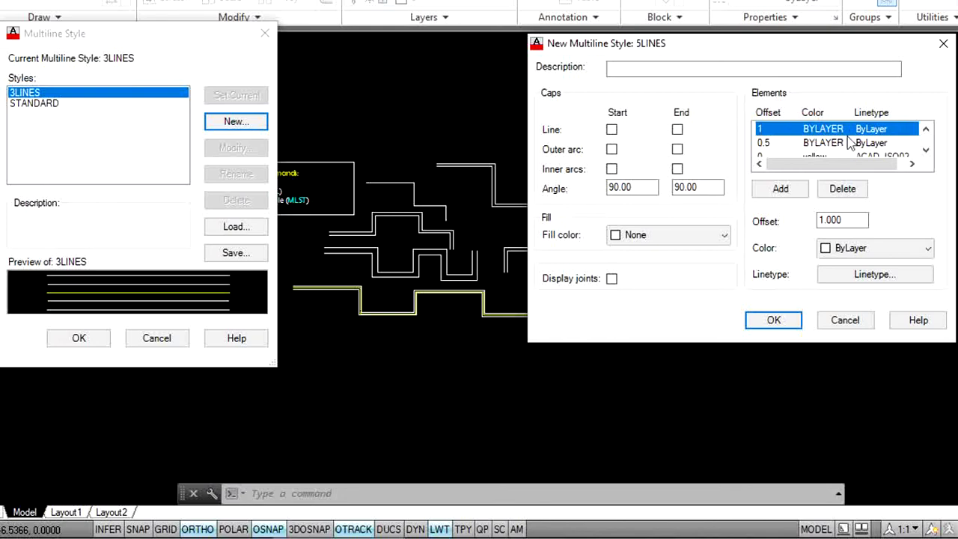
Step: Set the offset 1 element to Green with the ZIGZAG linetype loaded from acad.lin
left_click(835, 253)
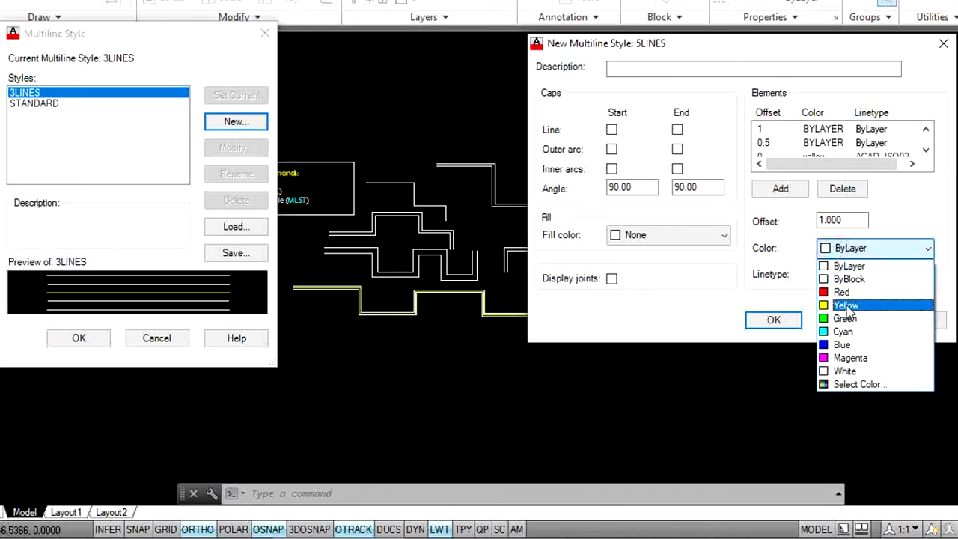
left_click(844, 318)
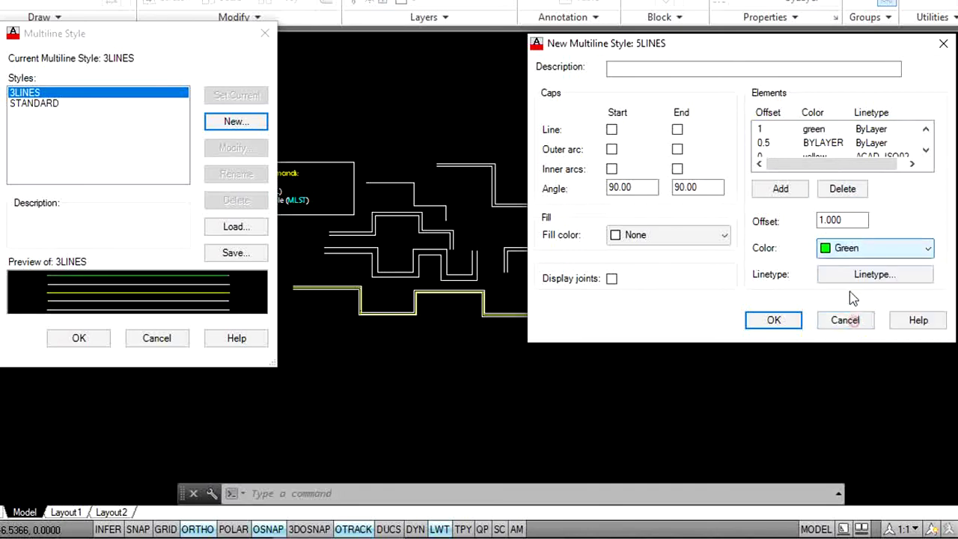
left_click(868, 274)
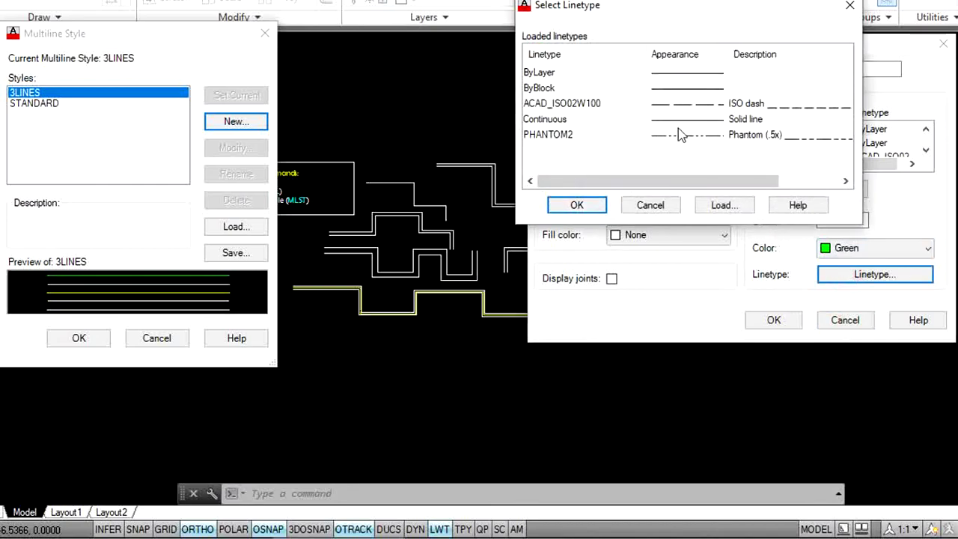
left_click(720, 205)
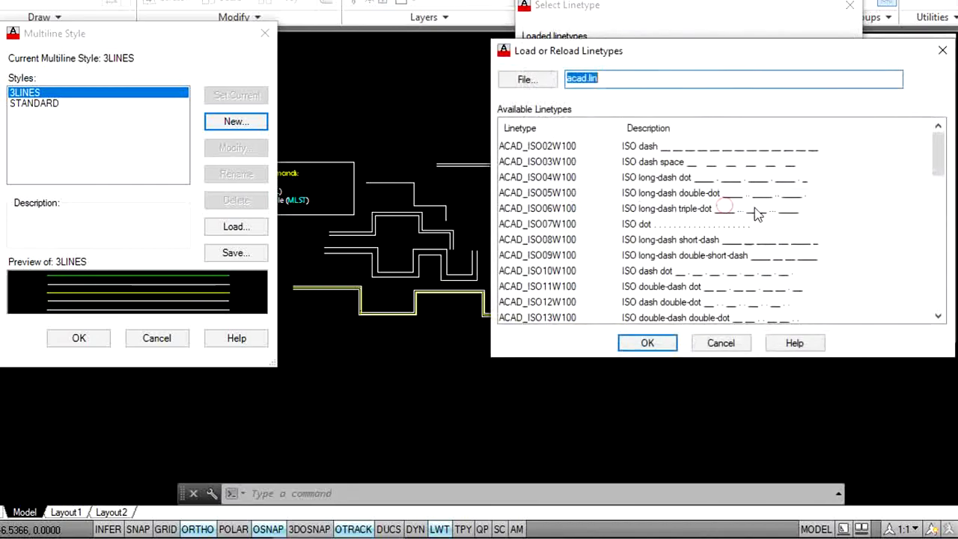
scroll(939, 159, "down", 11)
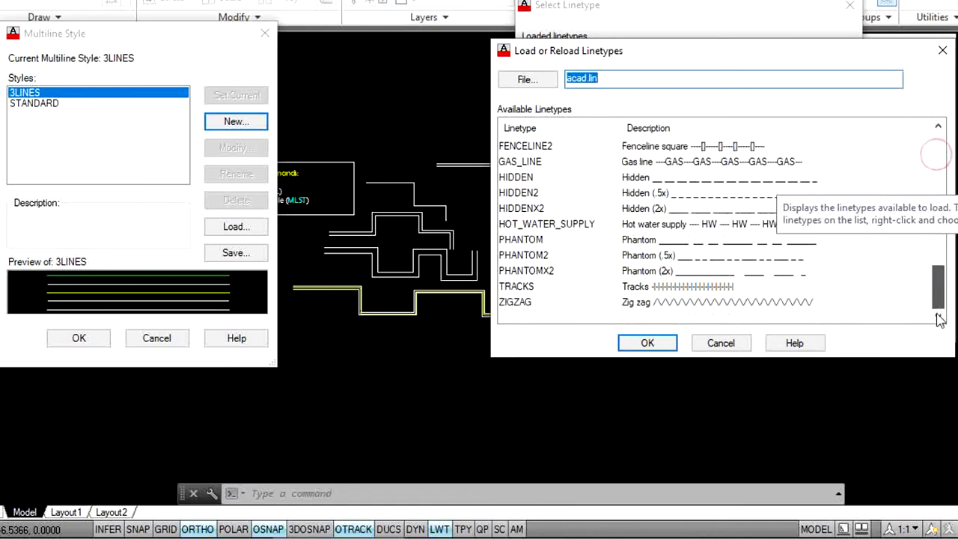
left_click(635, 307)
left_click(648, 343)
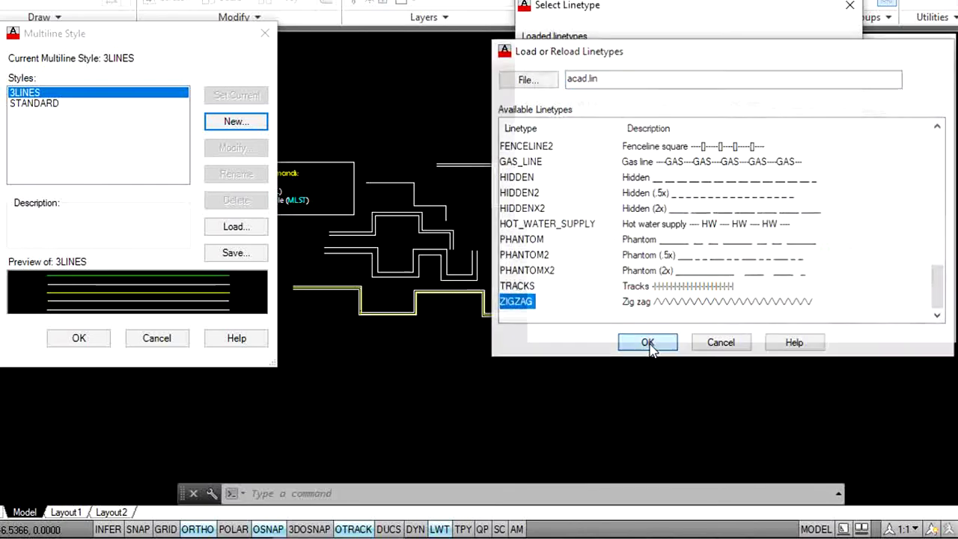
left_click(707, 150)
left_click(574, 205)
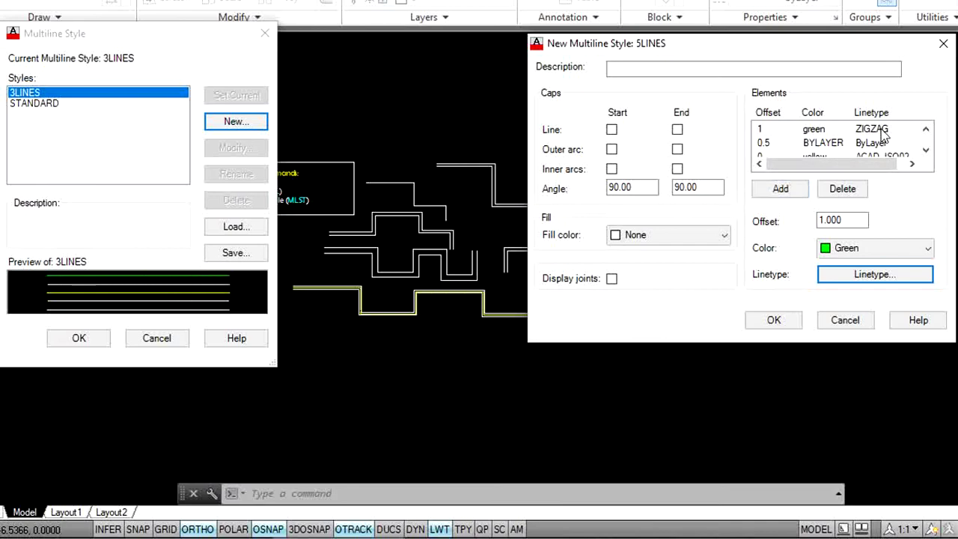
Step: Set the offset -1 element to Green with the ZIGZAG linetype
left_click(926, 149)
left_click(832, 146)
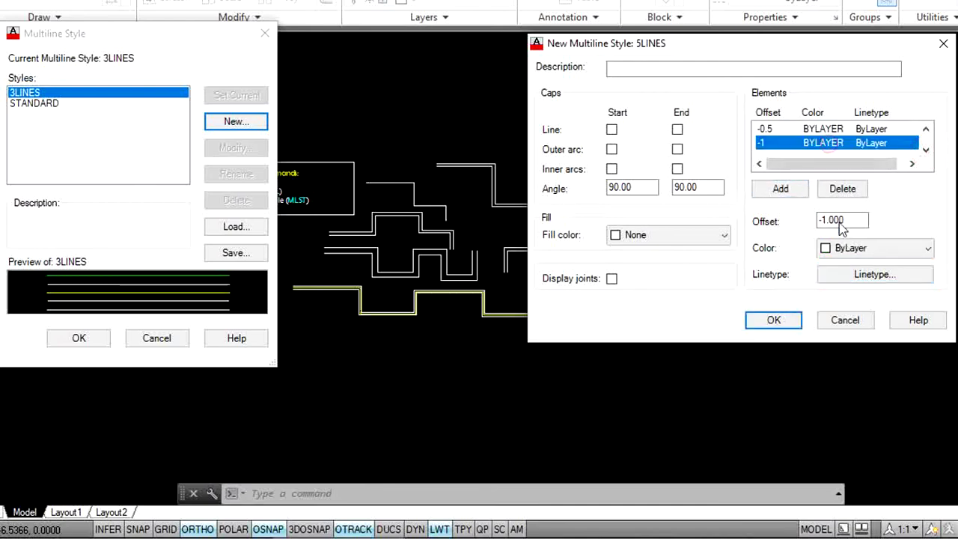
left_click(858, 247)
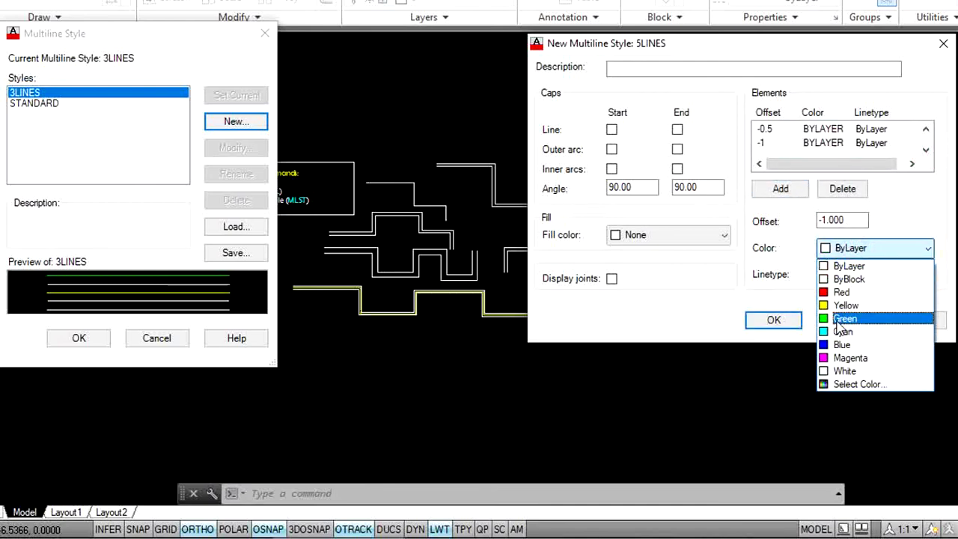
left_click(844, 319)
left_click(861, 274)
left_click(568, 149)
left_click(578, 205)
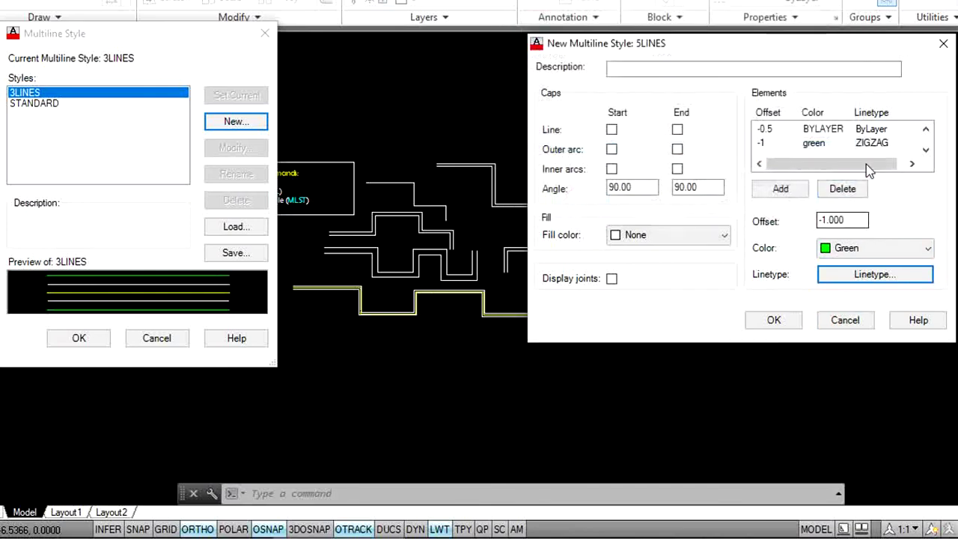
Step: Save the 5LINES style, make it current, and close the style manager
left_click(778, 321)
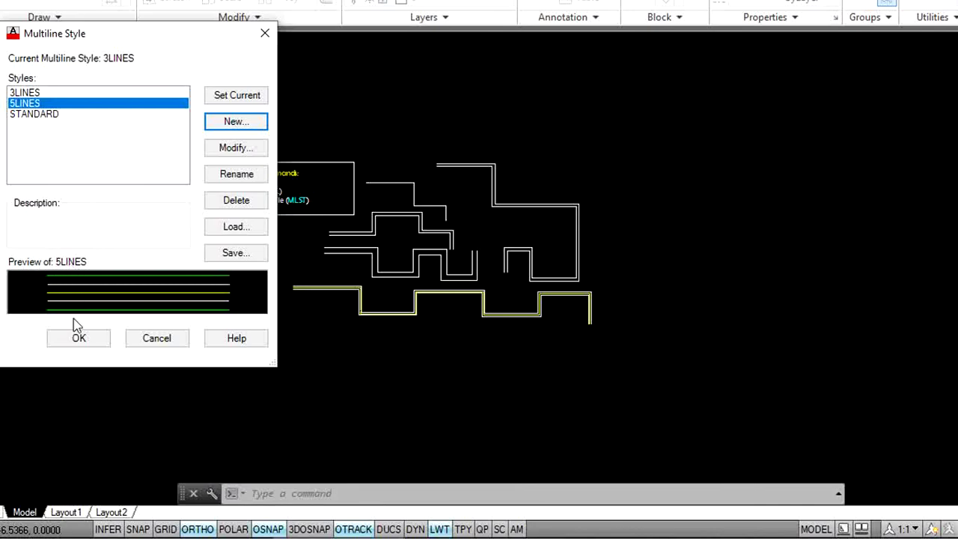
left_click(236, 95)
left_click(82, 337)
Step: Draw a stepped 5LINES multiline with ML through seven corner points
type("ml")
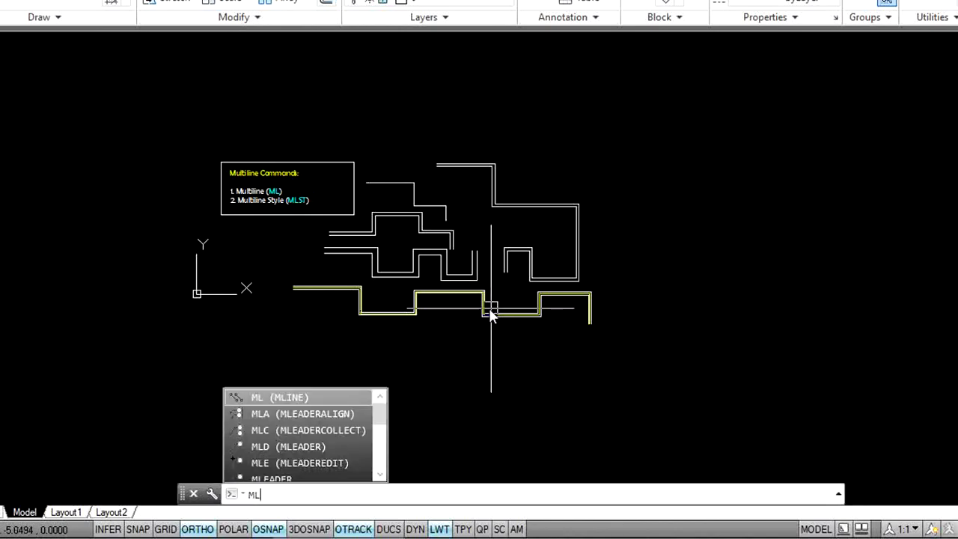
key("Return")
scroll(396, 161, "up", 5)
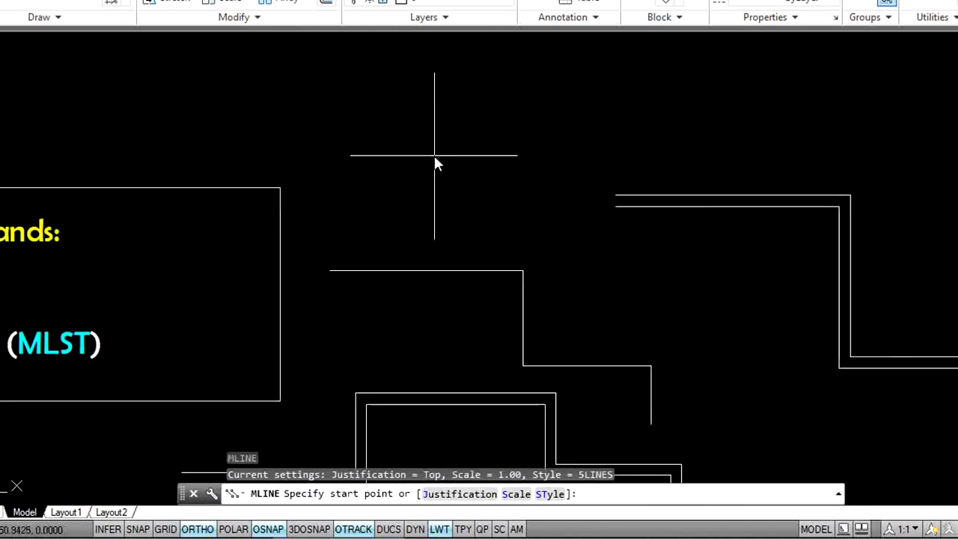
left_click(308, 111)
left_click(573, 112)
scroll(572, 112, "down", 4)
middle_click_drag(573, 112, 538, 242)
left_click(544, 156)
left_click(732, 156)
left_click(743, 258)
left_click(849, 260)
left_click(862, 377)
key("Return")
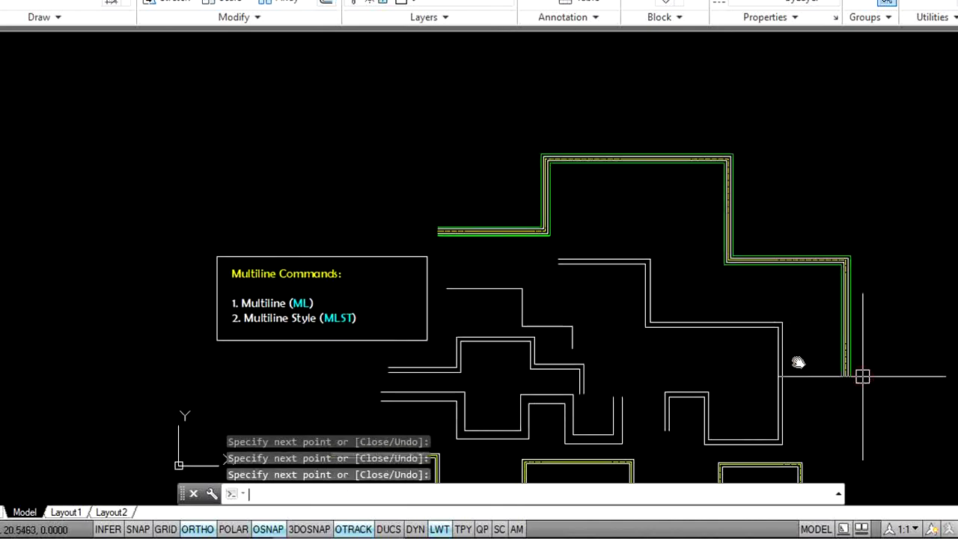
Step: Zoom and pan to inspect the multiline's left end
scroll(437, 254, "up", 8)
mouse_move(716, 359)
middle_mouse_down()
mouse_move(401, 331)
mouse_move(302, 308)
middle_mouse_up()
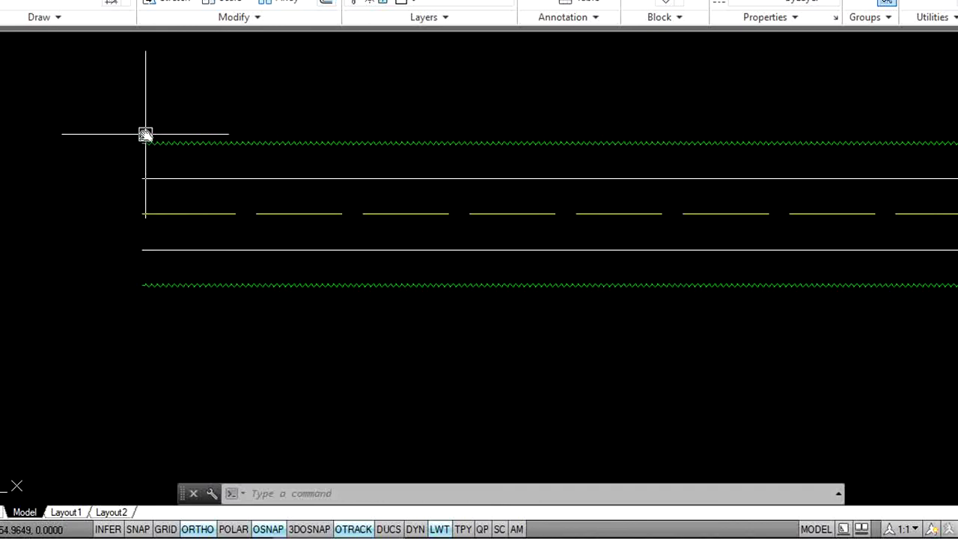
mouse_move(145, 135)
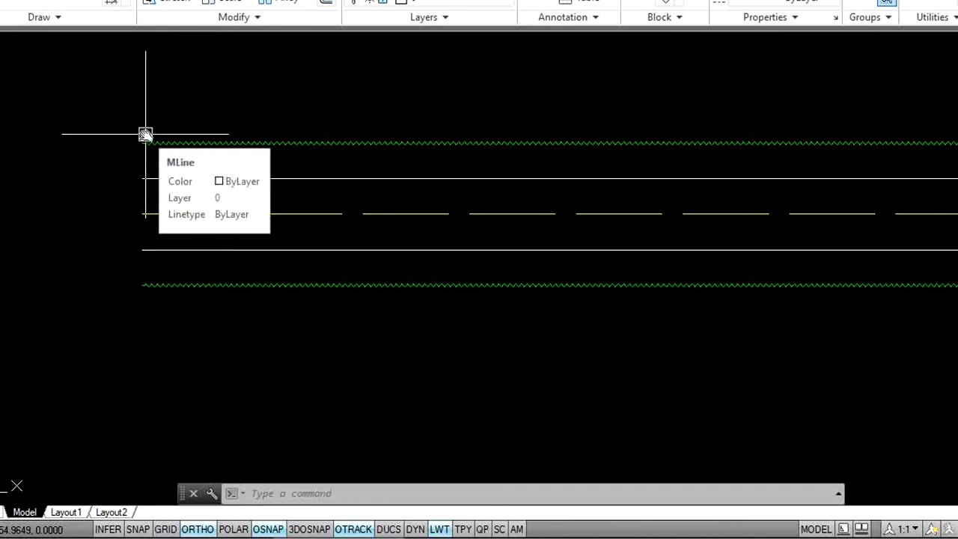